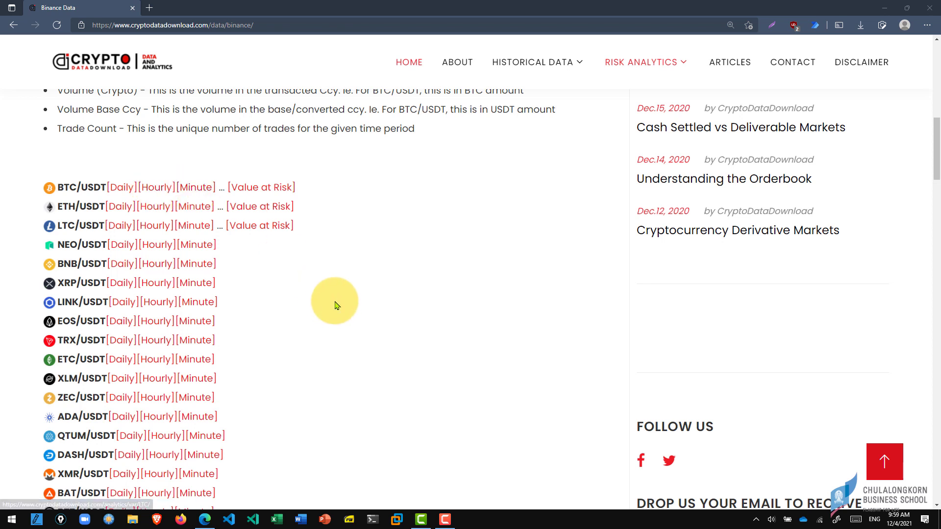
Launch Excel, create blank workbook Book1, and check the Account page showing Version 2110.
{"action": "left_click", "coordinate": [277, 519]}
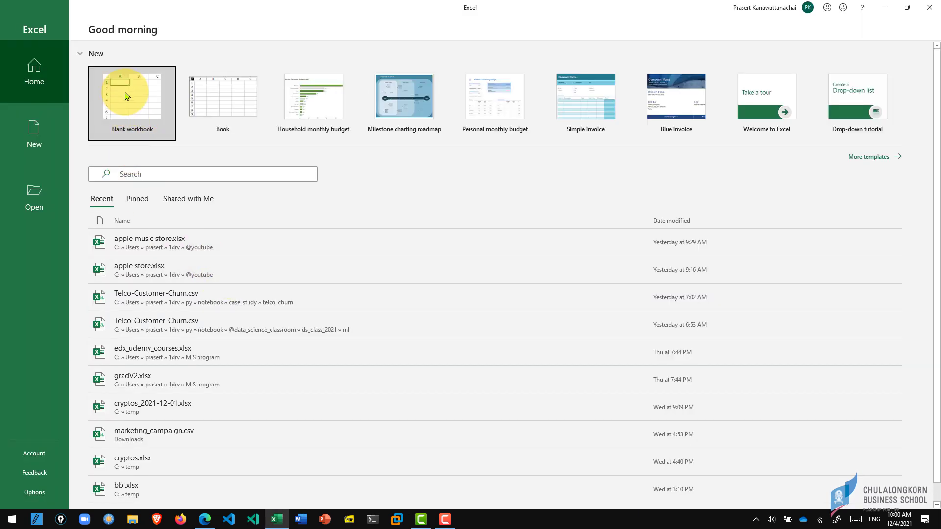
{"action": "left_click", "coordinate": [126, 95]}
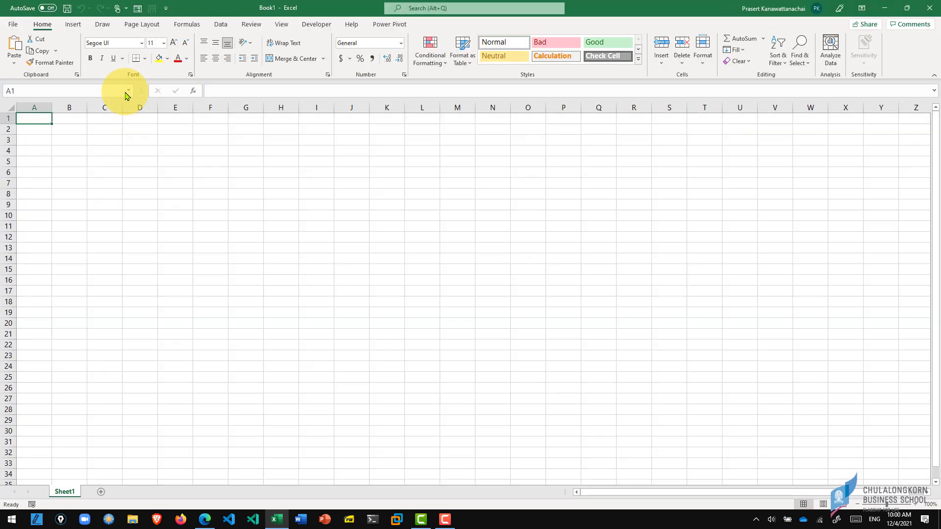
{"action": "left_click", "coordinate": [11, 24]}
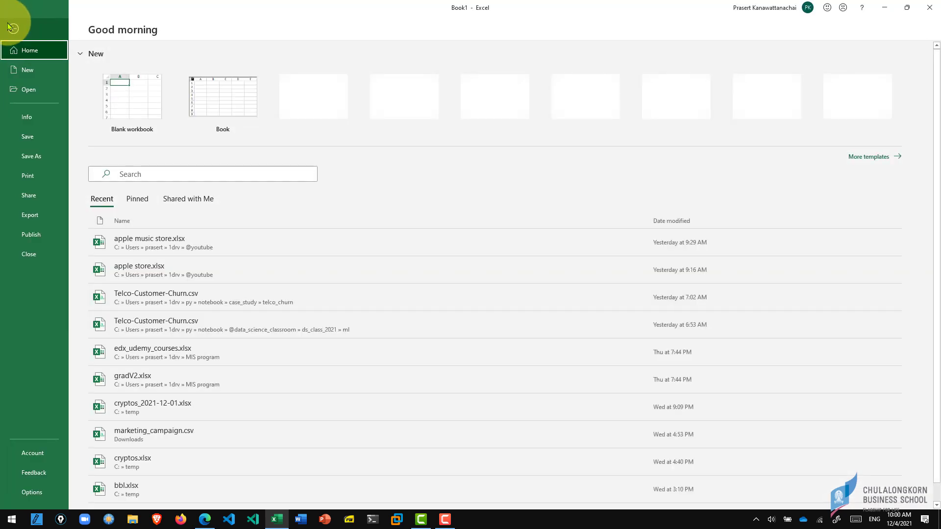
{"action": "left_click", "coordinate": [21, 456]}
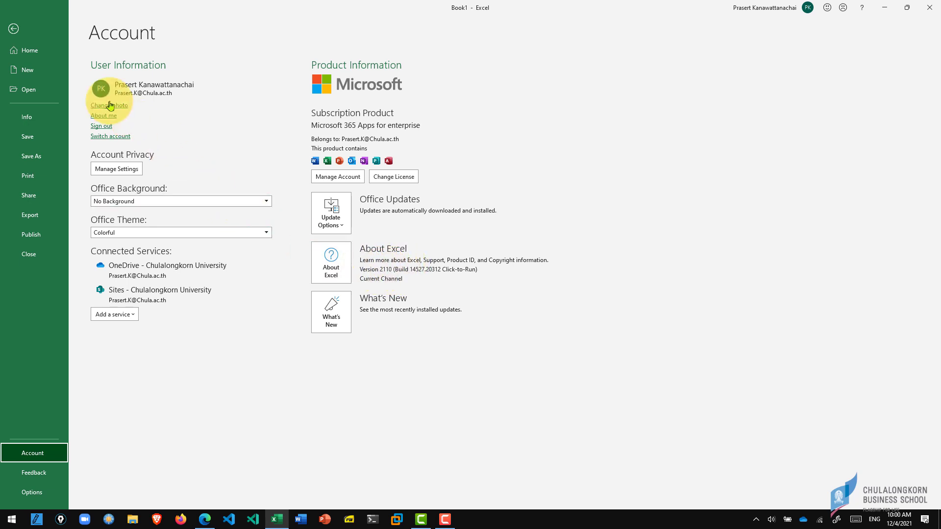
{"action": "left_click", "coordinate": [12, 27]}
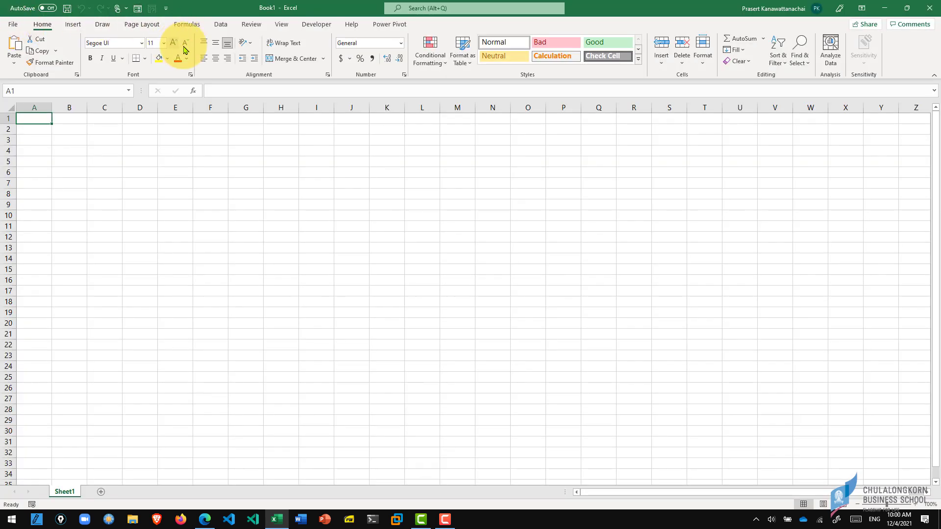
Start a From Web import from the Data tab's Get & Transform Data group.
{"action": "left_click", "coordinate": [223, 25]}
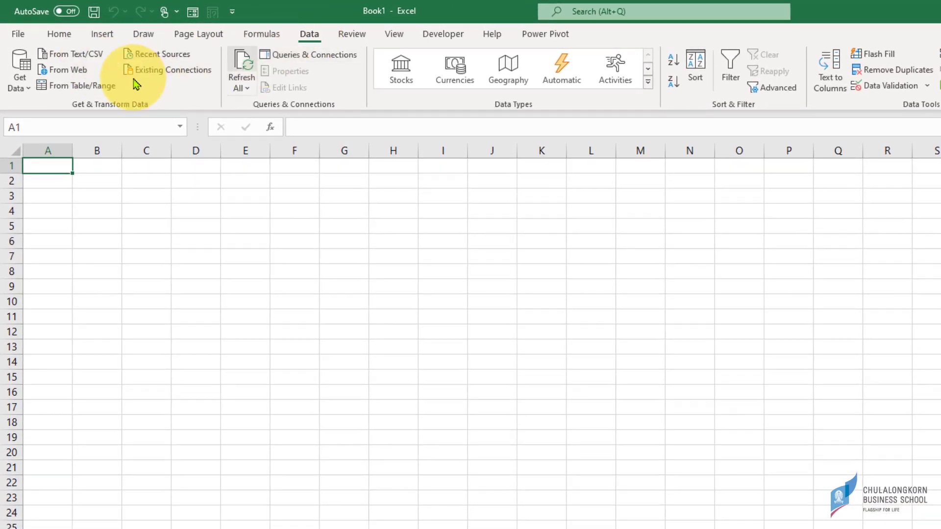
{"action": "left_click", "coordinate": [61, 74]}
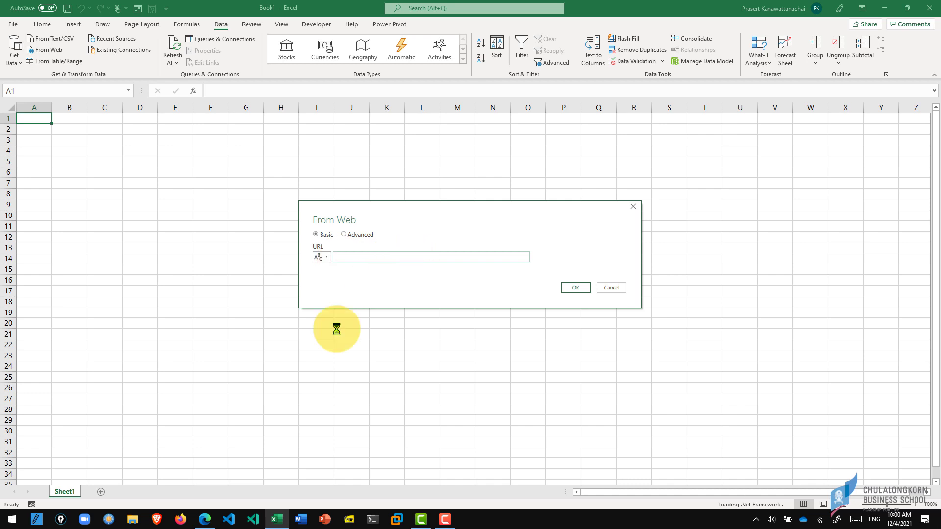
Copy the BTC/USDT [Hourly] CSV link from the crypto data page in Edge, then return to Excel.
{"action": "left_click", "coordinate": [206, 521]}
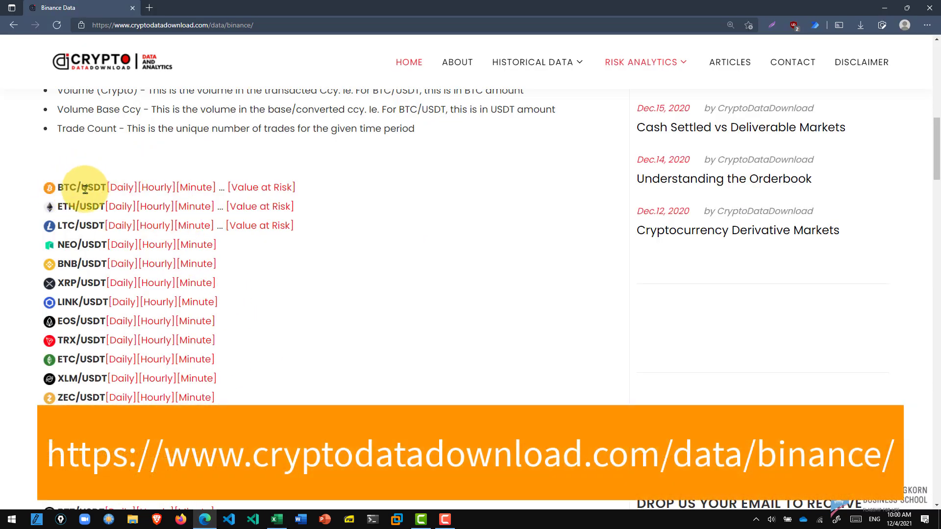
{"action": "left_click", "coordinate": [124, 192]}
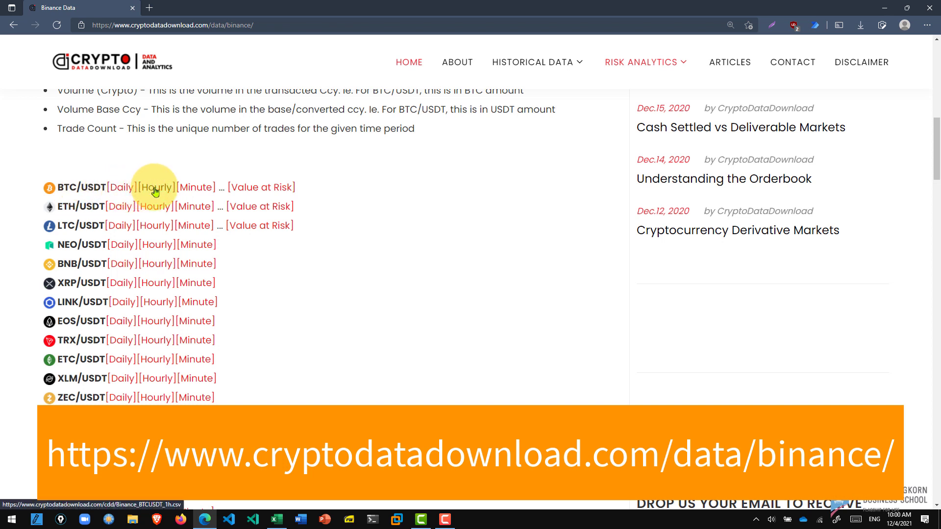
{"action": "right_click", "coordinate": [155, 191]}
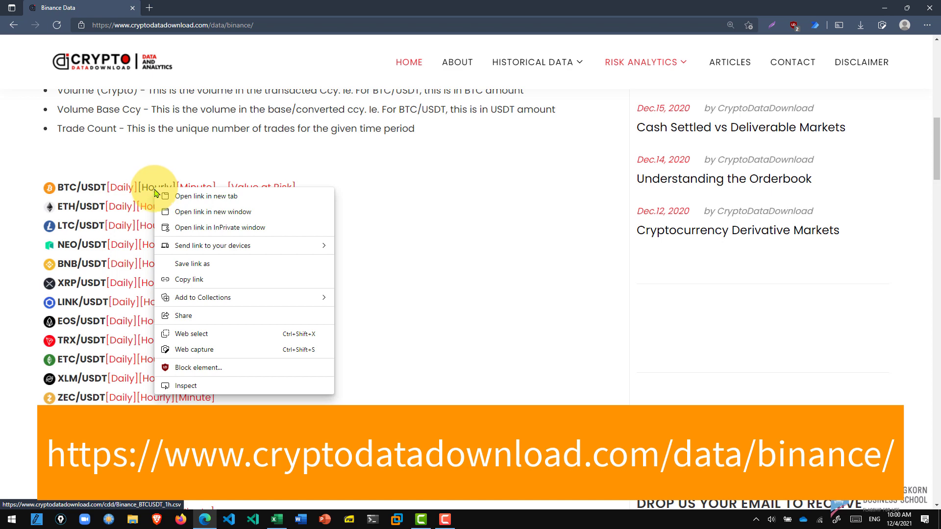
{"action": "left_click", "coordinate": [189, 279]}
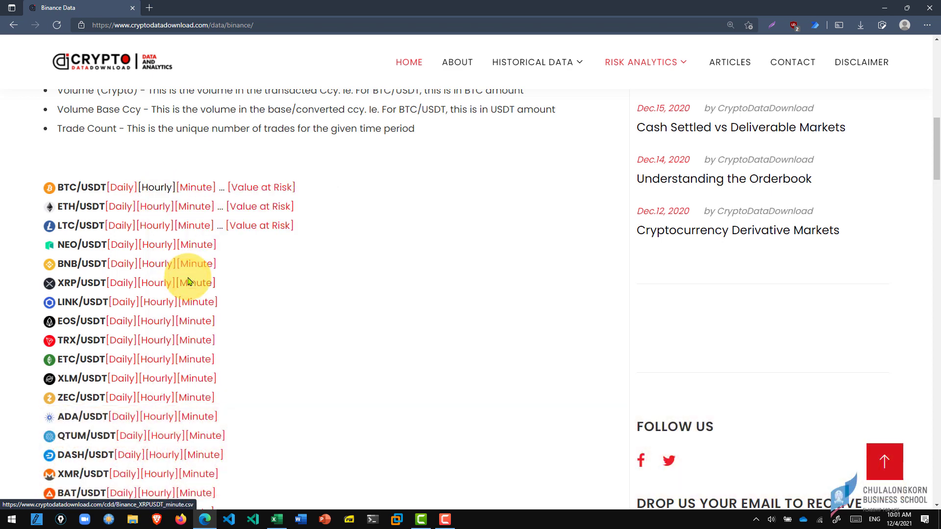
{"action": "left_click", "coordinate": [272, 521]}
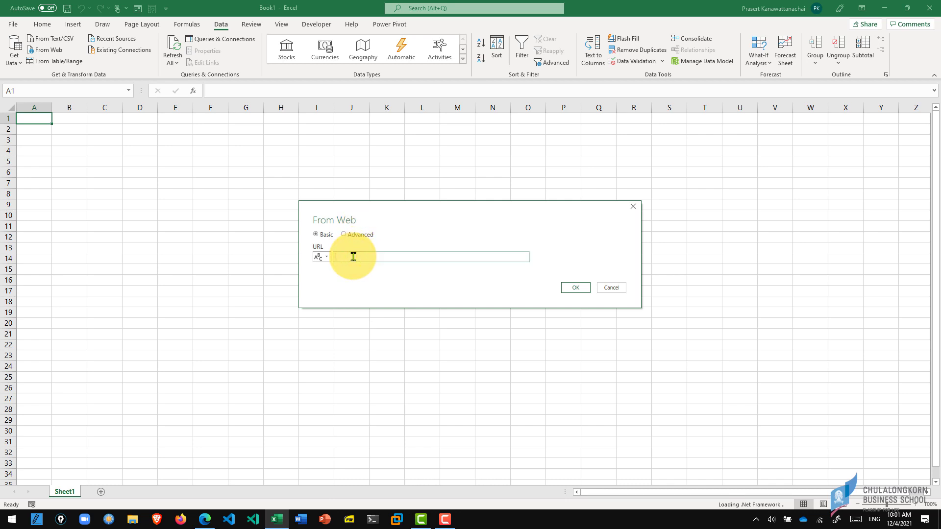
Paste the Binance_BTCUSDT_1h.csv URL into From Web and open it in Power Query Editor.
{"action": "key", "text": "ctrl+v"}
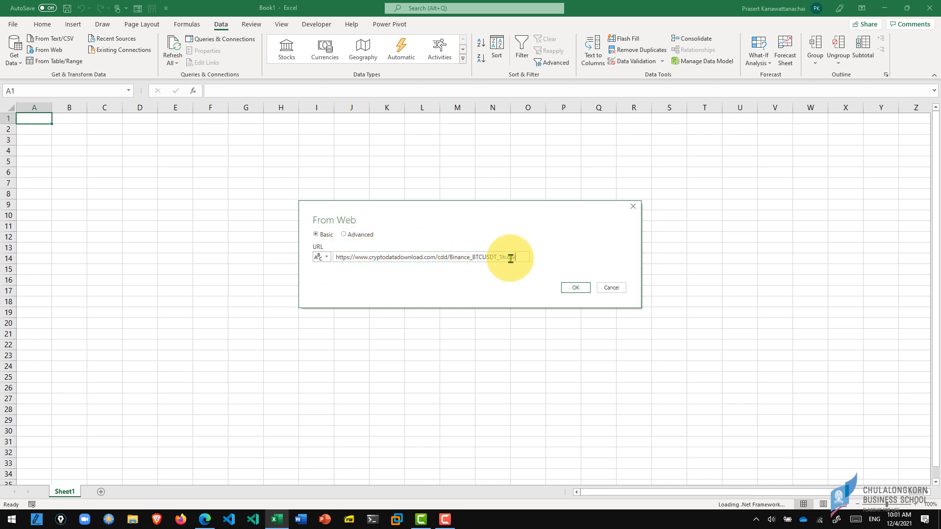
{"action": "left_click", "coordinate": [576, 289]}
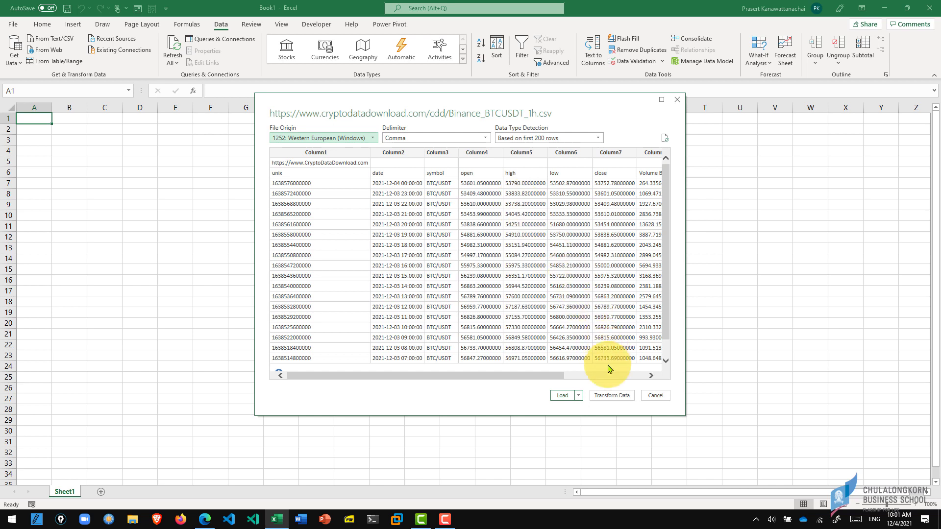
{"action": "left_click", "coordinate": [611, 395]}
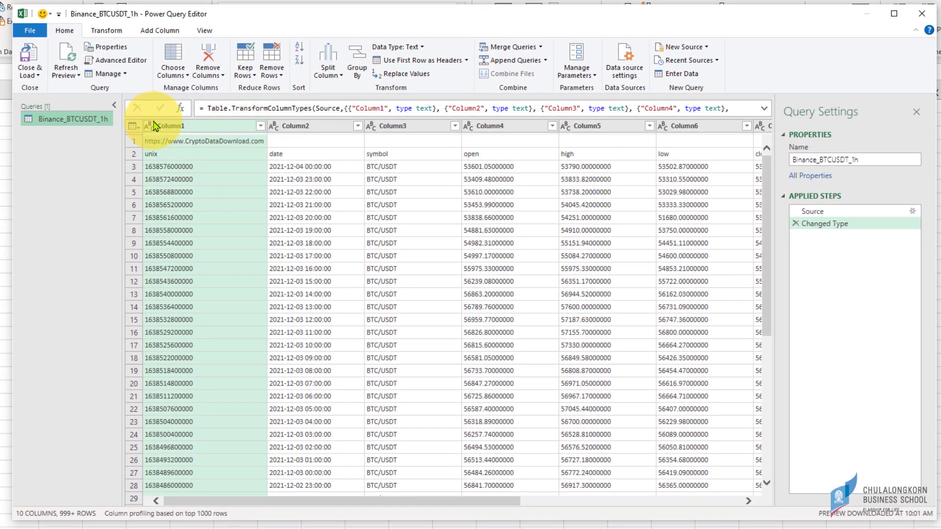
Remove the top 1 row holding the CryptoDataDownload URL from the BTCUSDT hourly query.
{"action": "left_click", "coordinate": [134, 142]}
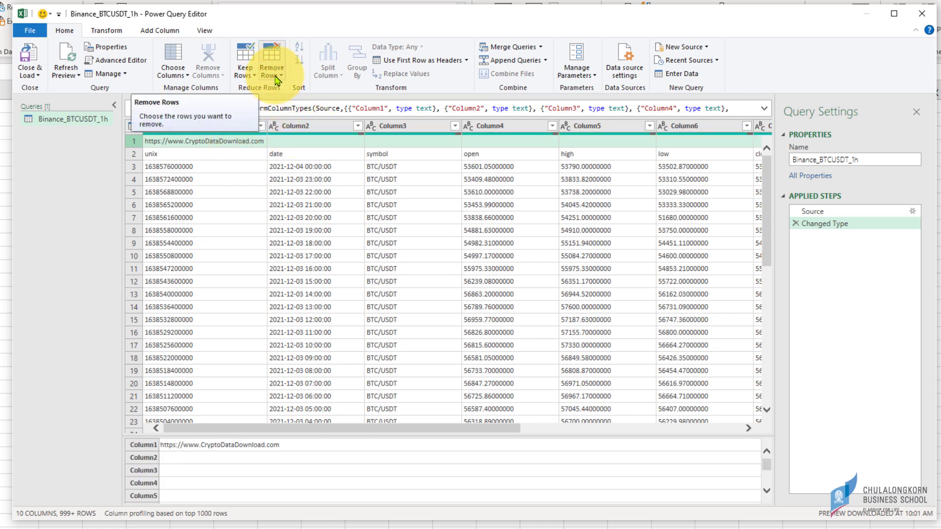
{"action": "left_click", "coordinate": [276, 79]}
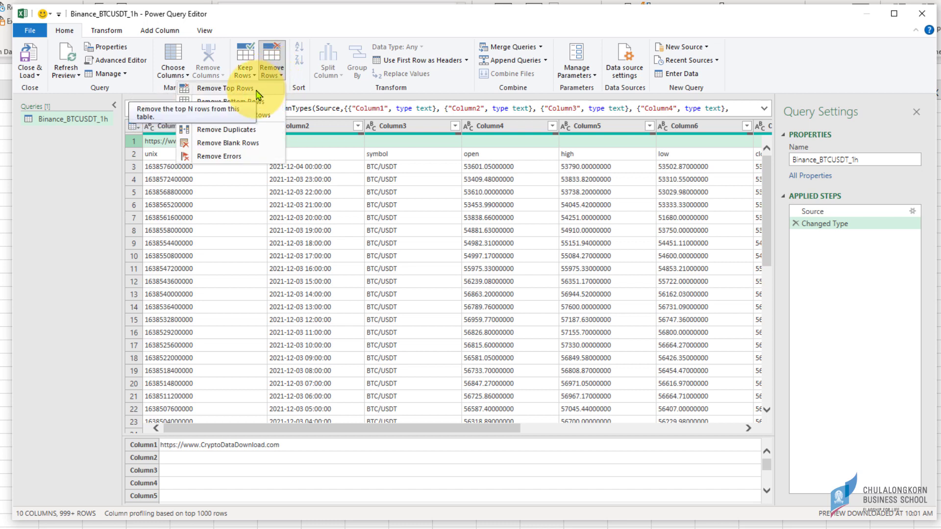
{"action": "left_click", "coordinate": [256, 90]}
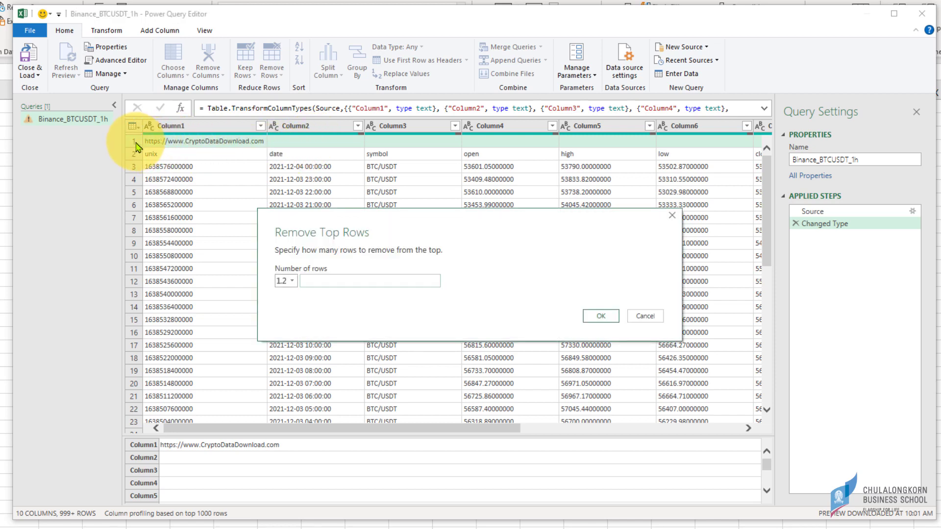
{"action": "left_click", "coordinate": [315, 280]}
{"action": "type", "text": "1"}
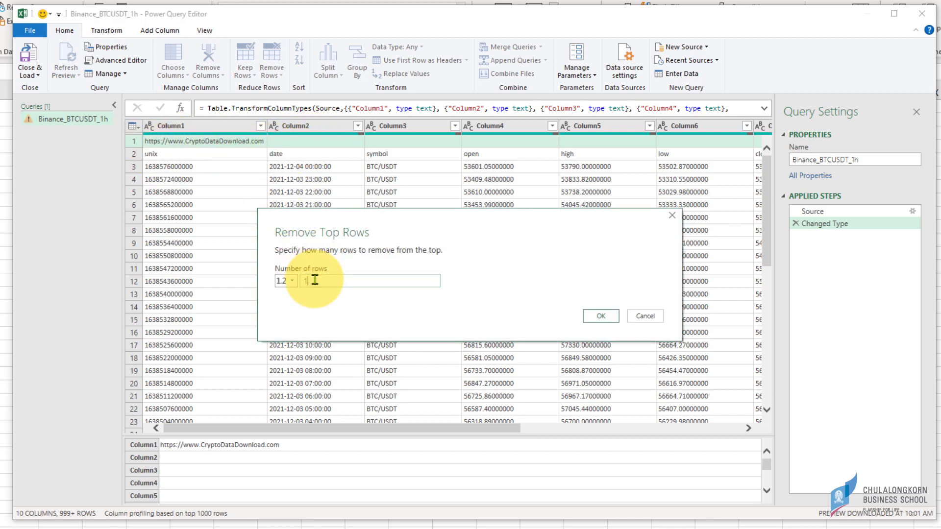
{"action": "left_click", "coordinate": [603, 316]}
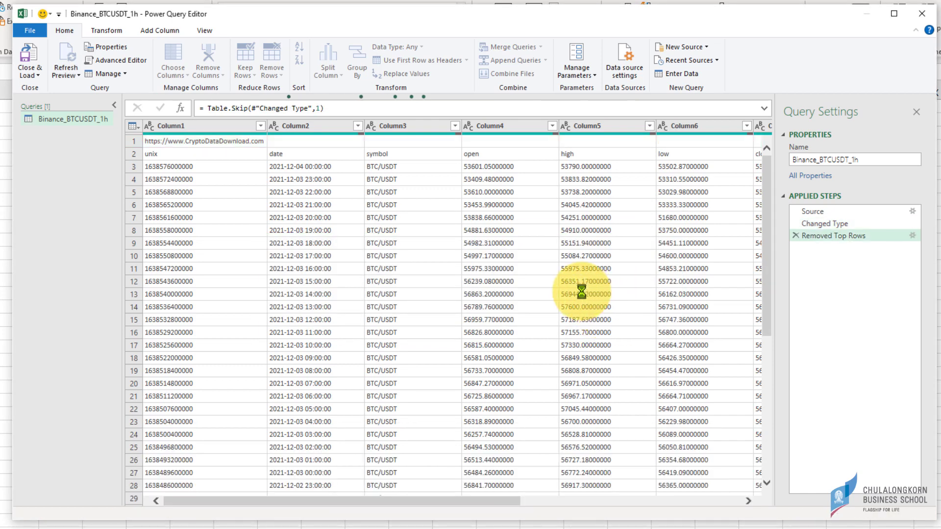
Promote the first row to headers: unix, date, symbol, open, high, low, close.
{"action": "left_click", "coordinate": [138, 142]}
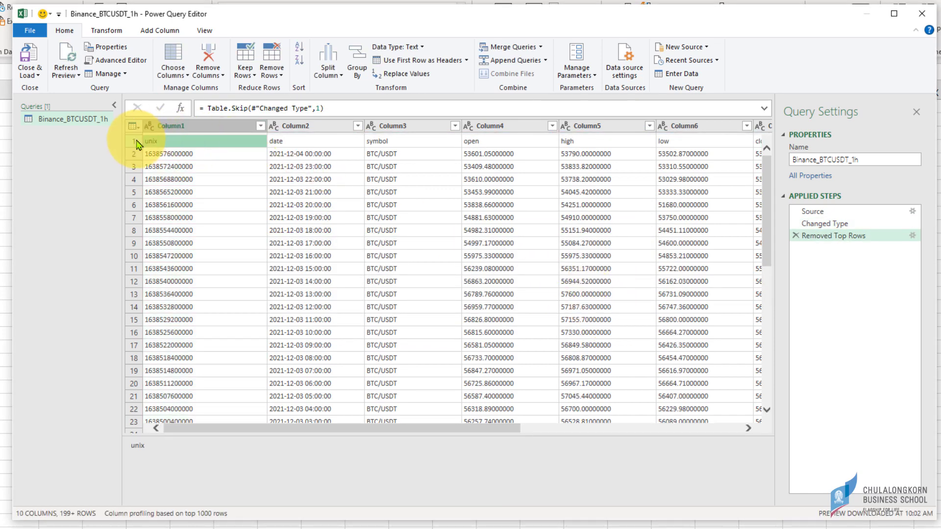
{"action": "left_click", "coordinate": [134, 142]}
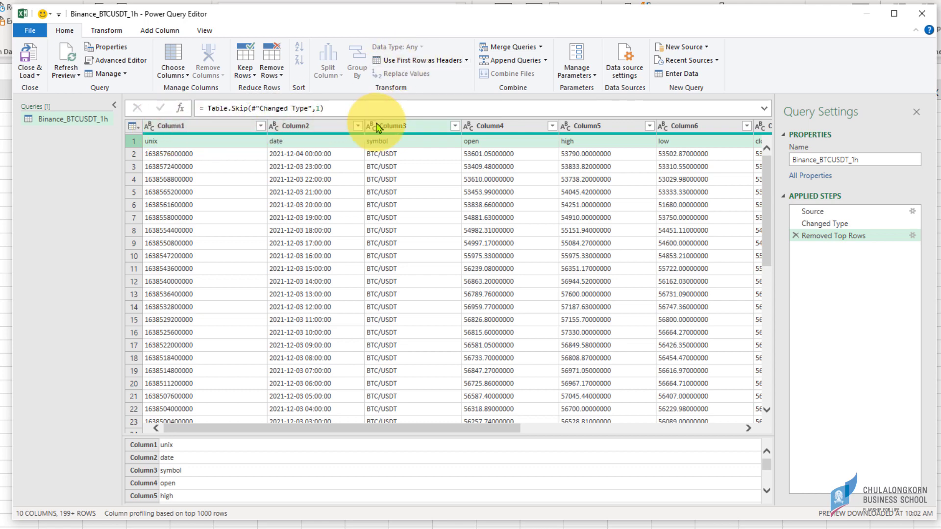
{"action": "left_click", "coordinate": [430, 61]}
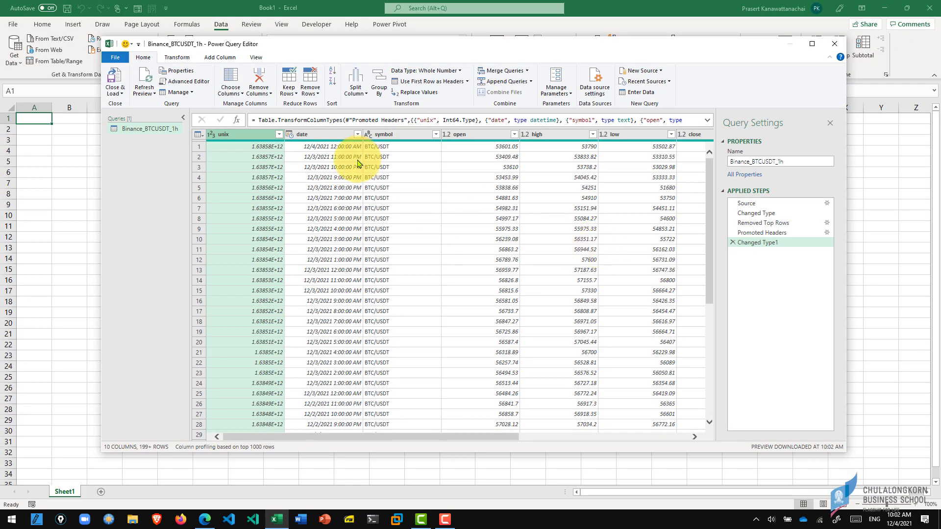
{"action": "left_click", "coordinate": [120, 96]}
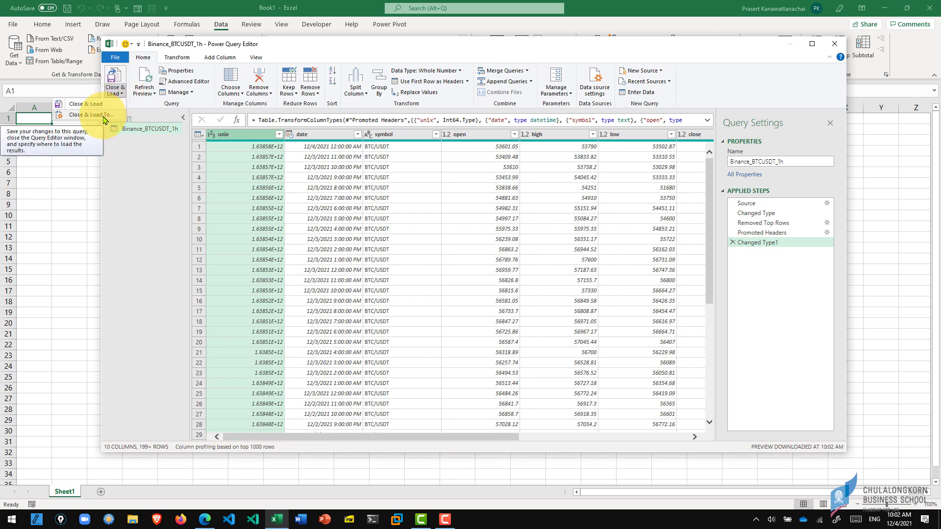
Load the BTC/USDT hourly query as a table on existing worksheet Sheet1 at $A$4.
{"action": "left_click", "coordinate": [104, 116]}
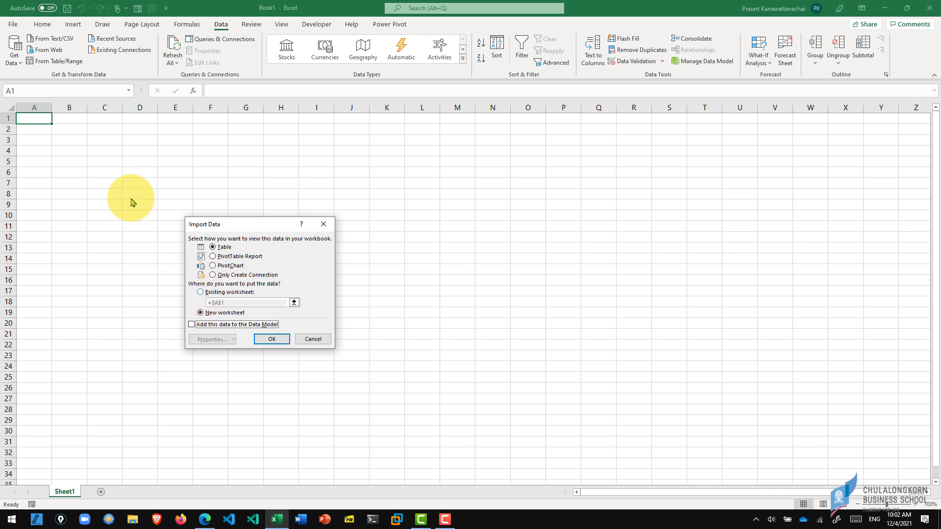
{"action": "left_click", "coordinate": [201, 292]}
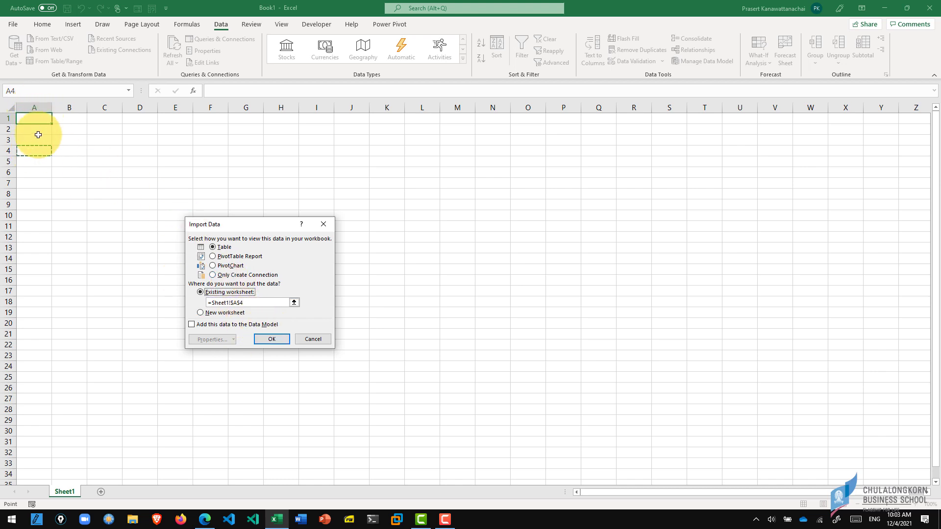
{"action": "left_click", "coordinate": [273, 340]}
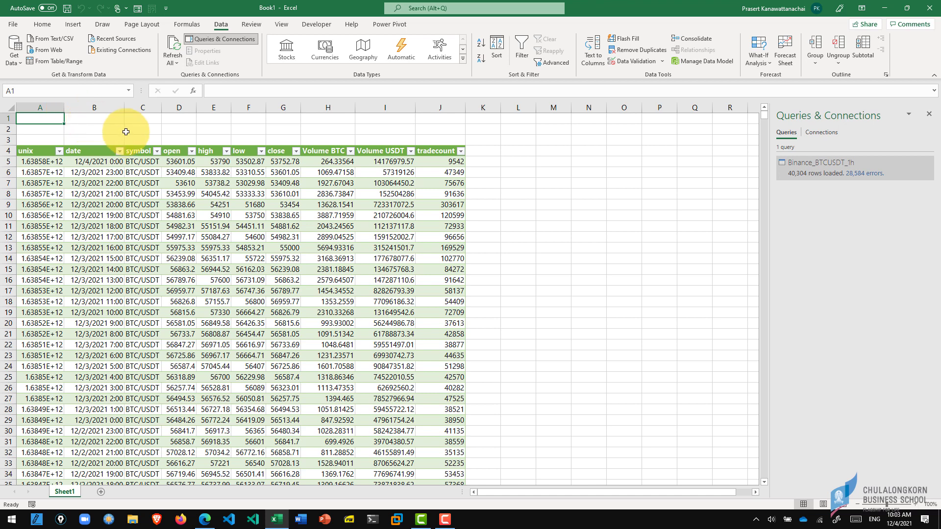
Inspect the hourly date values and an open price in the imported BTC/USDT table.
{"action": "left_click", "coordinate": [86, 161]}
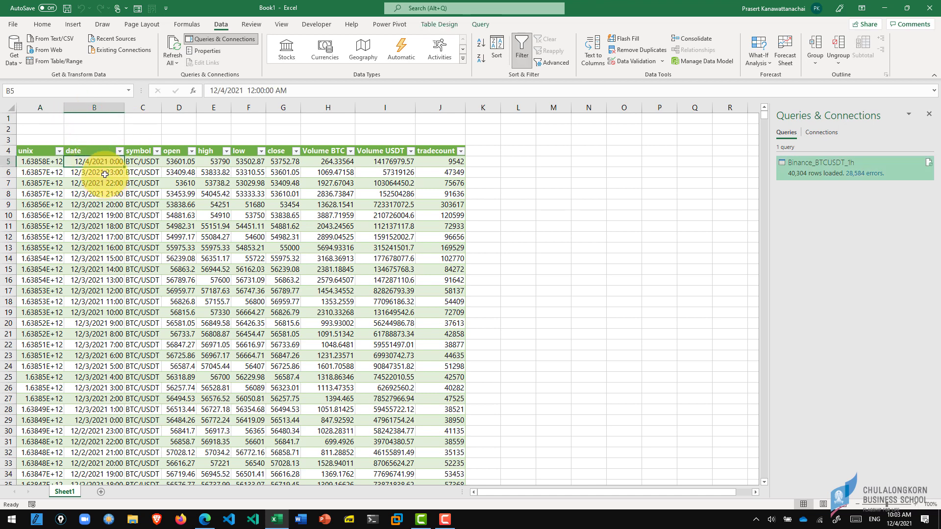
{"action": "left_click", "coordinate": [105, 174]}
{"action": "left_click", "coordinate": [96, 162]}
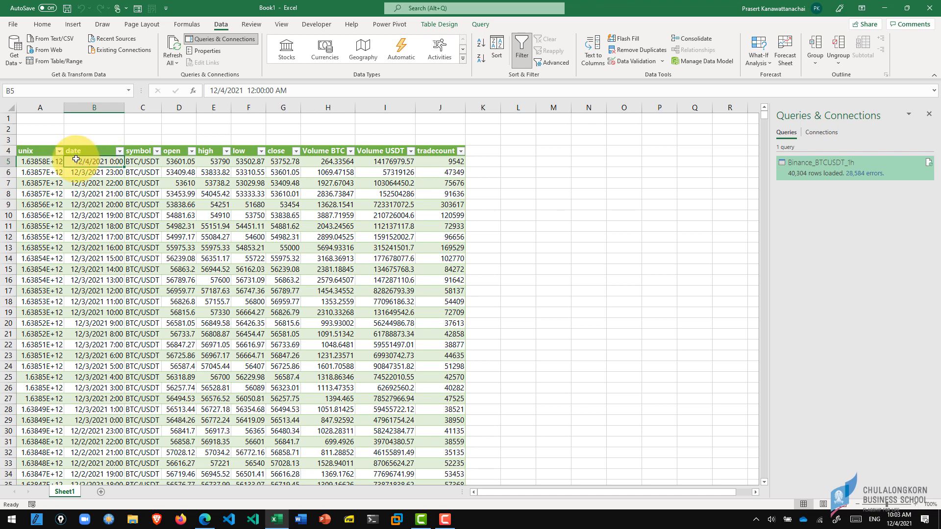
{"action": "left_click", "coordinate": [118, 172]}
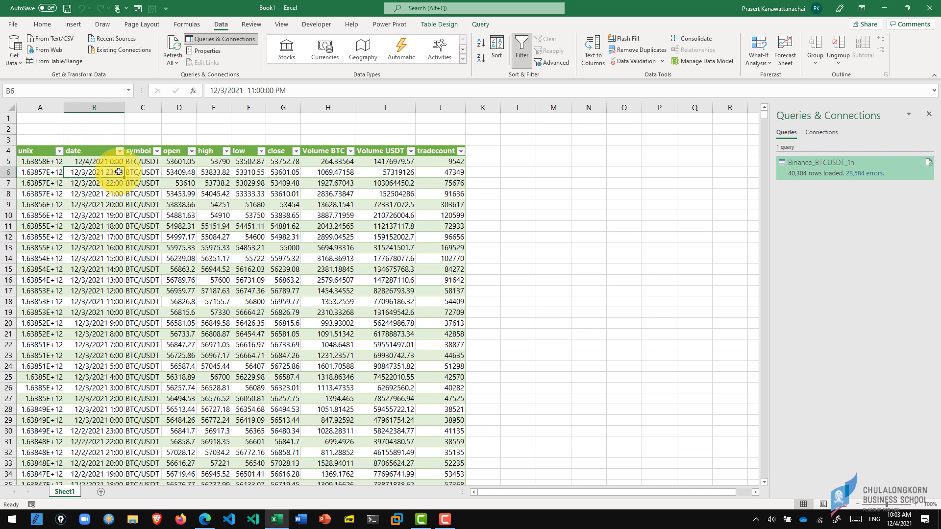
{"action": "left_click", "coordinate": [116, 196]}
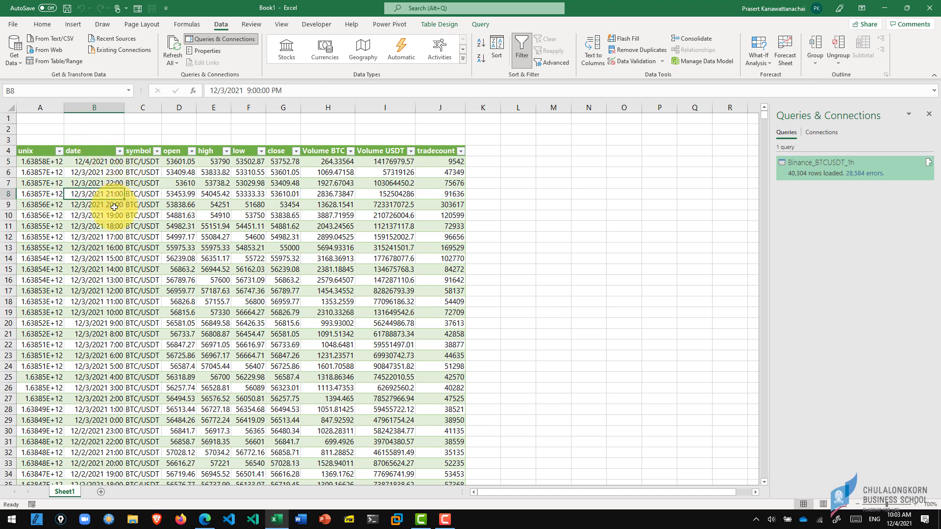
{"action": "left_click", "coordinate": [114, 206]}
{"action": "left_click", "coordinate": [112, 216]}
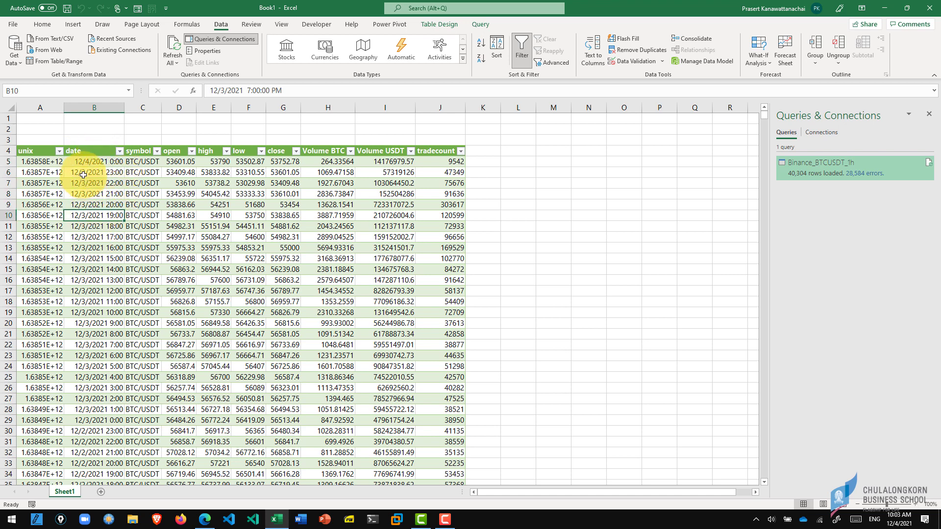
{"action": "mouse_move", "coordinate": [84, 175]}
{"action": "left_mouse_down"}
{"action": "mouse_move", "coordinate": [102, 402]}
{"action": "mouse_move", "coordinate": [90, 424]}
{"action": "left_mouse_up"}
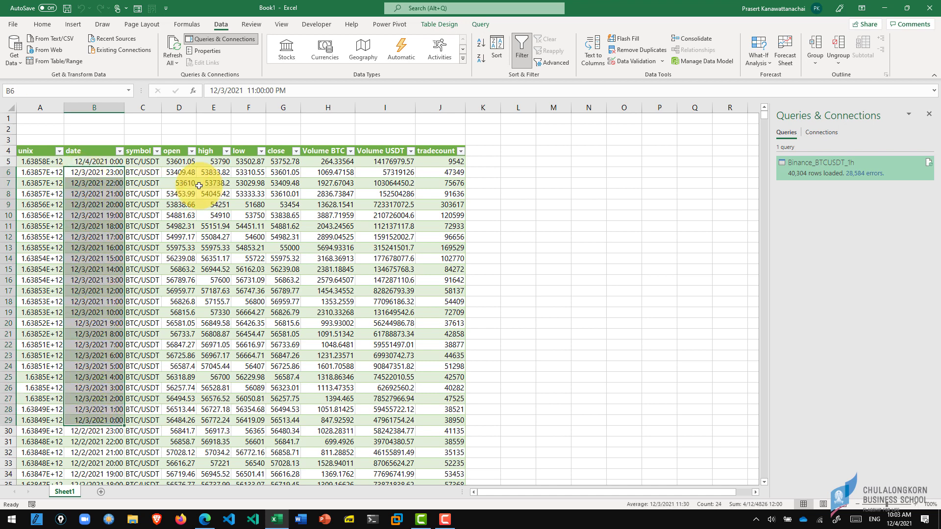
{"action": "left_click", "coordinate": [177, 169]}
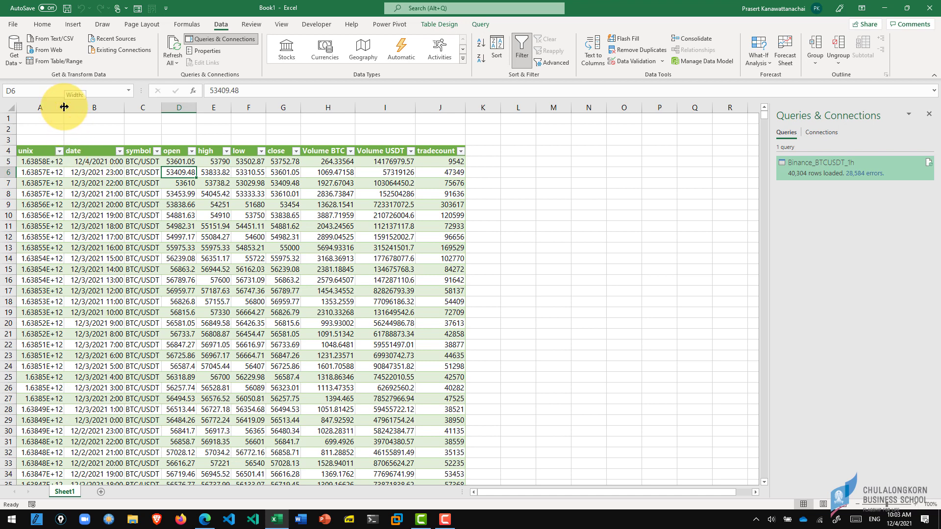
Widen column A to show the full unix values, then scroll through the table.
{"action": "left_click_drag", "start_coordinate": [65, 107], "coordinate": [87, 107]}
{"action": "left_click", "coordinate": [60, 162]}
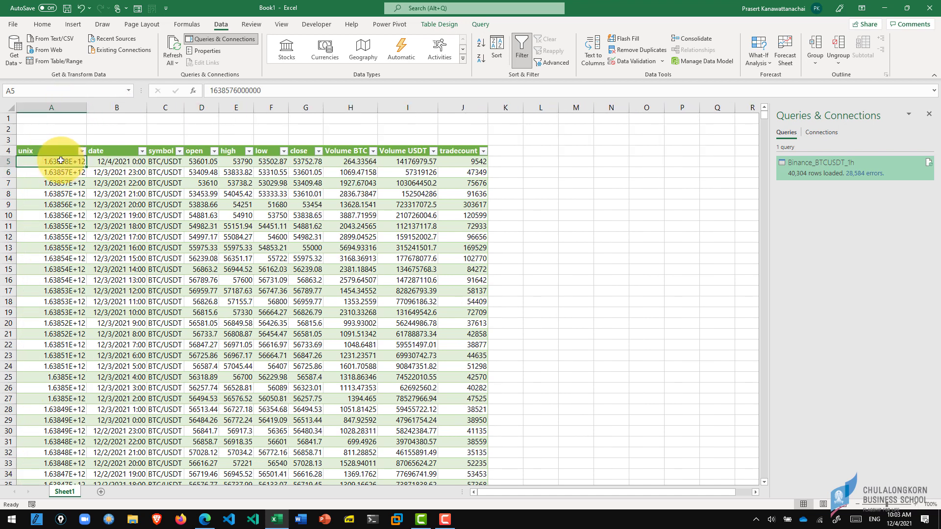
{"action": "left_click", "coordinate": [108, 163]}
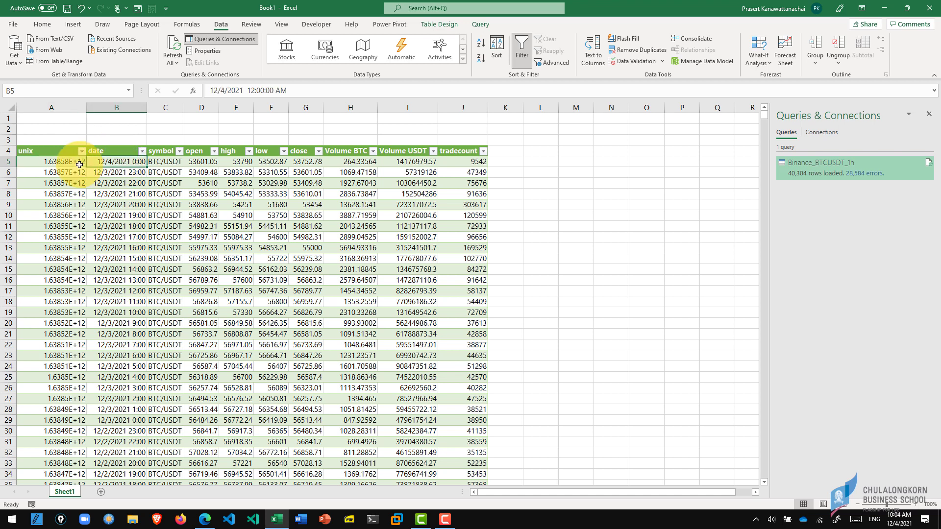
{"action": "left_click", "coordinate": [54, 152]}
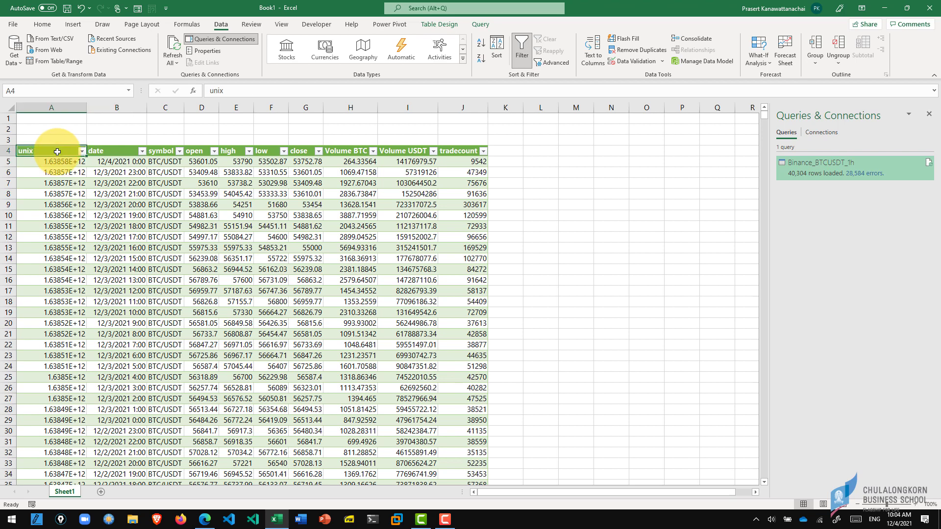
{"action": "left_click", "coordinate": [104, 151]}
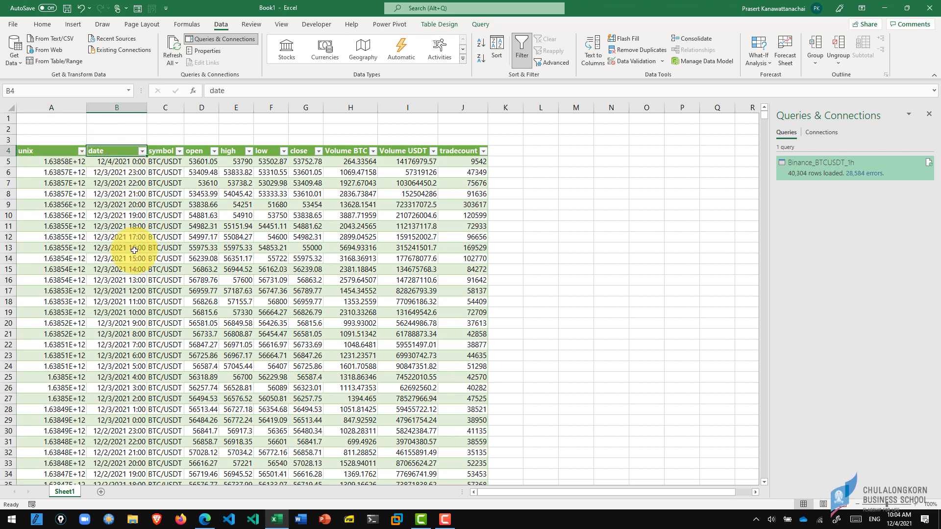
{"action": "scroll", "coordinate": [116, 221], "scroll_direction": "down", "scroll_amount": 11}
{"action": "scroll", "coordinate": [116, 221], "scroll_direction": "down", "scroll_amount": 4}
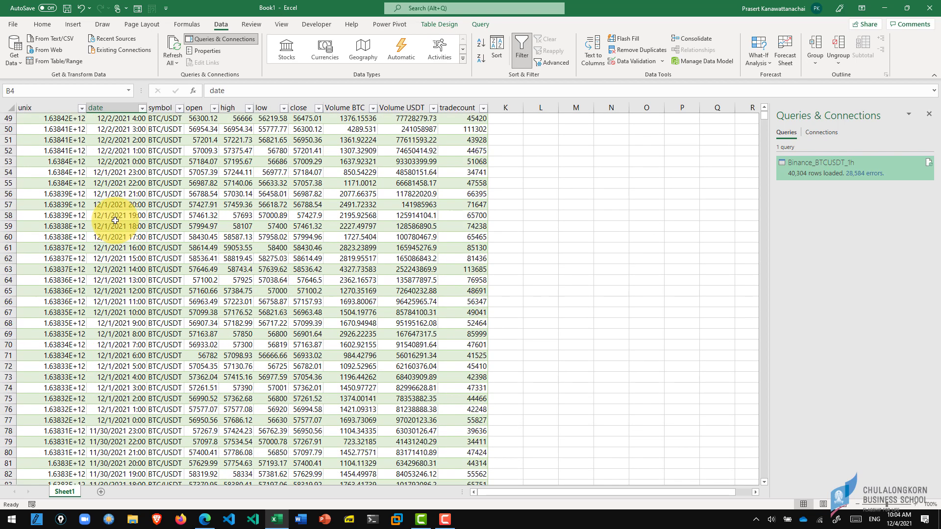
{"action": "scroll", "coordinate": [116, 221], "scroll_direction": "down", "scroll_amount": 12}
{"action": "scroll", "coordinate": [115, 222], "scroll_direction": "down", "scroll_amount": 12}
{"action": "scroll", "coordinate": [115, 221], "scroll_direction": "down", "scroll_amount": 10}
{"action": "scroll", "coordinate": [115, 221], "scroll_direction": "up", "scroll_amount": 13}
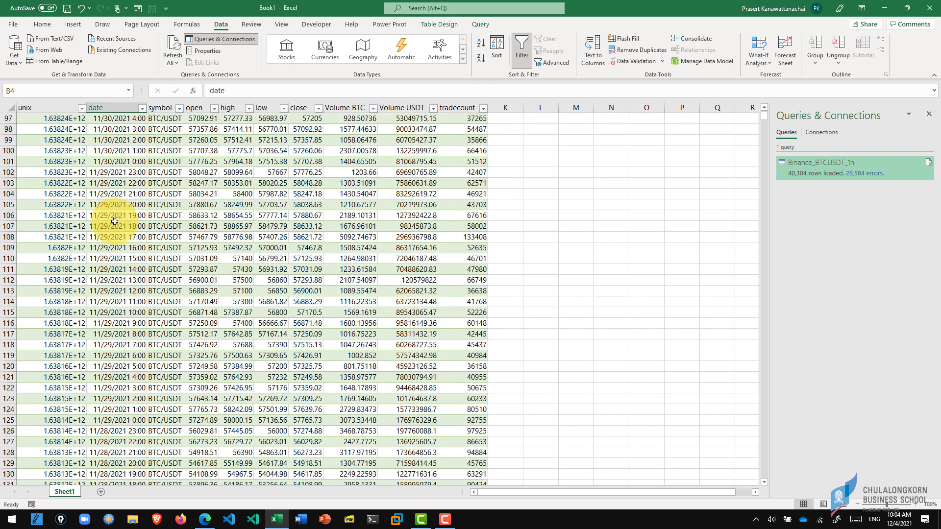
{"action": "scroll", "coordinate": [115, 222], "scroll_direction": "up", "scroll_amount": 20}
{"action": "scroll", "coordinate": [115, 222], "scroll_direction": "up", "scroll_amount": 8}
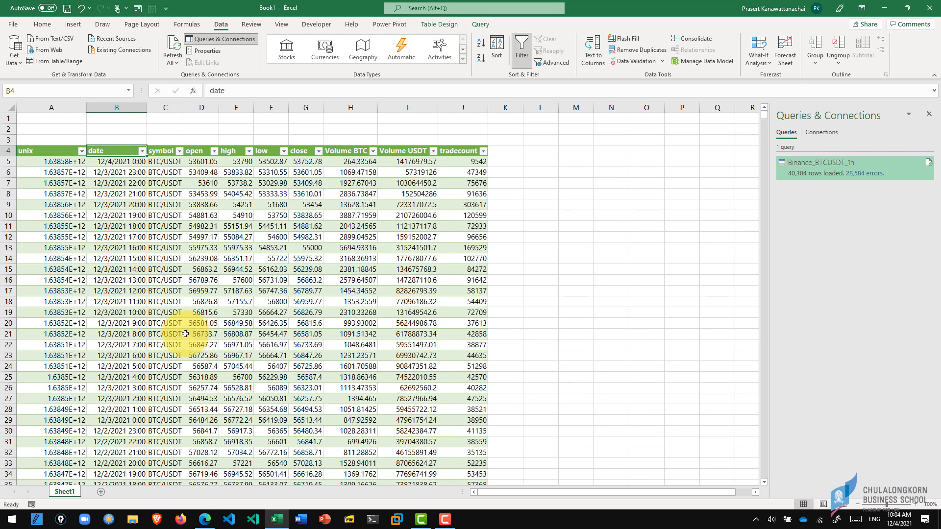
Copy the BNB/USDT [Daily] file link on CryptoDataDownload and return to Excel.
{"action": "left_click", "coordinate": [281, 522]}
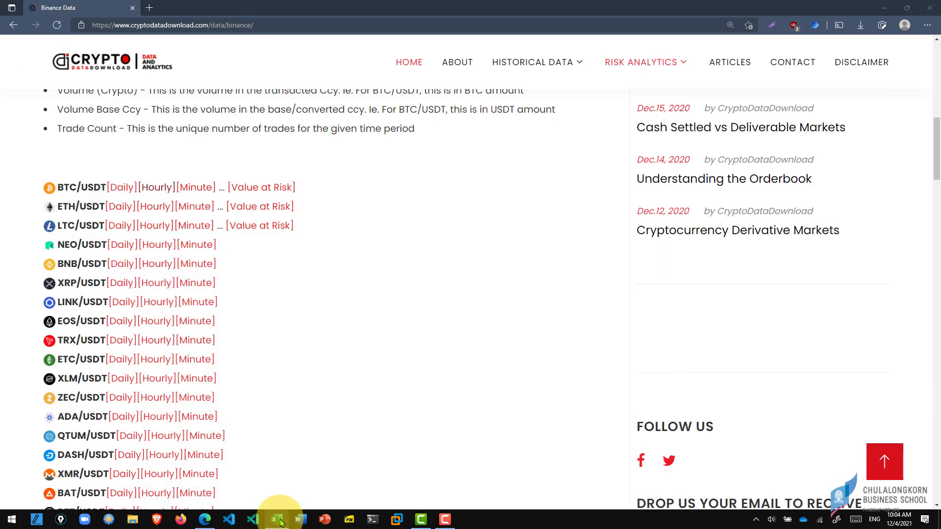
{"action": "right_click", "coordinate": [201, 192]}
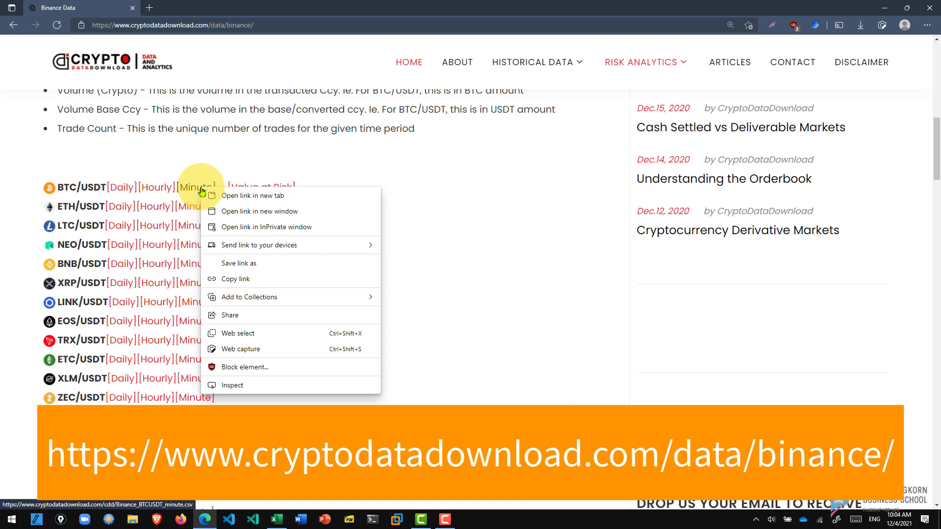
{"action": "left_click", "coordinate": [472, 224]}
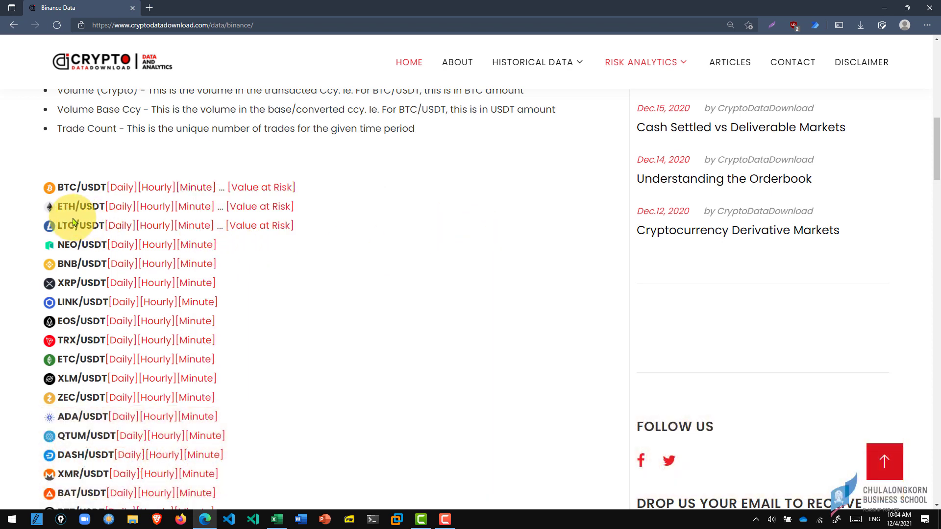
{"action": "right_click", "coordinate": [123, 266]}
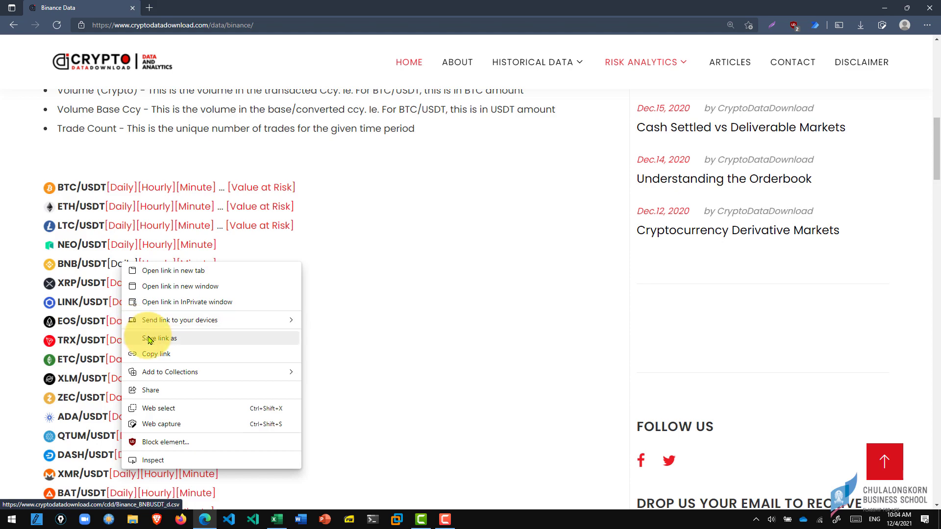
{"action": "left_click", "coordinate": [151, 357]}
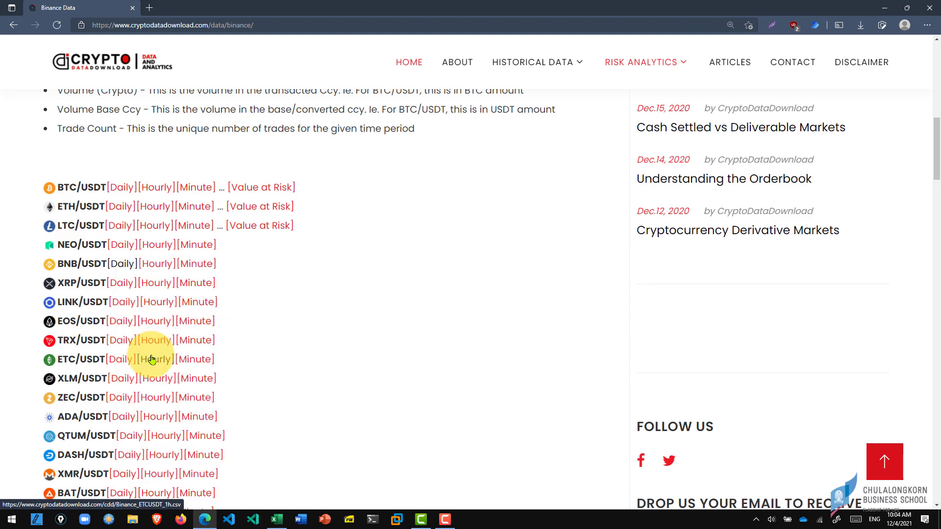
{"action": "left_click", "coordinate": [276, 519]}
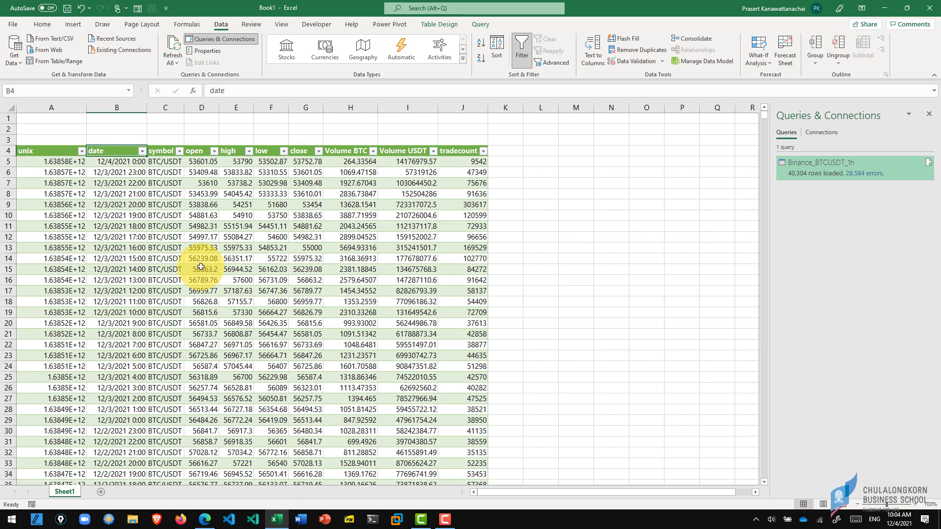
Add Sheet2 and load the Binance_BNBUSDT_d daily CSV URL via From Web into Power Query Editor.
{"action": "left_click", "coordinate": [99, 493]}
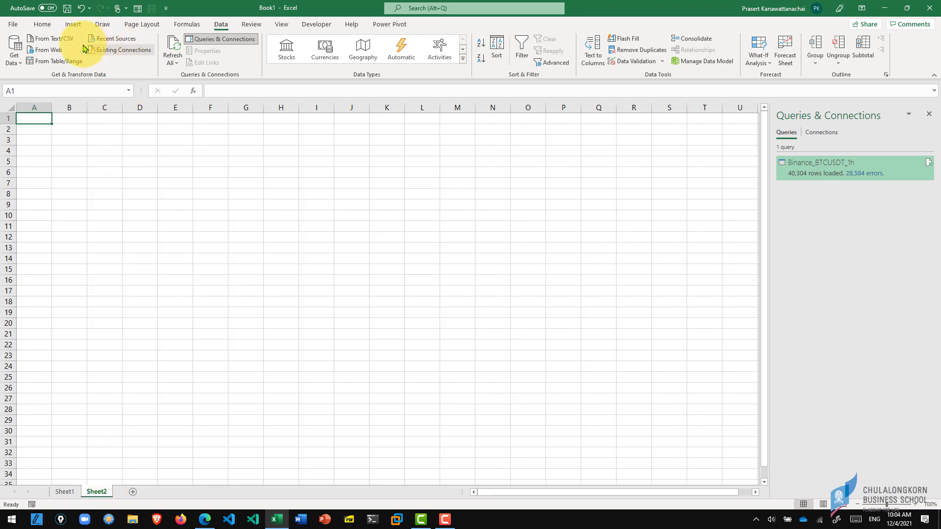
{"action": "left_click", "coordinate": [46, 50]}
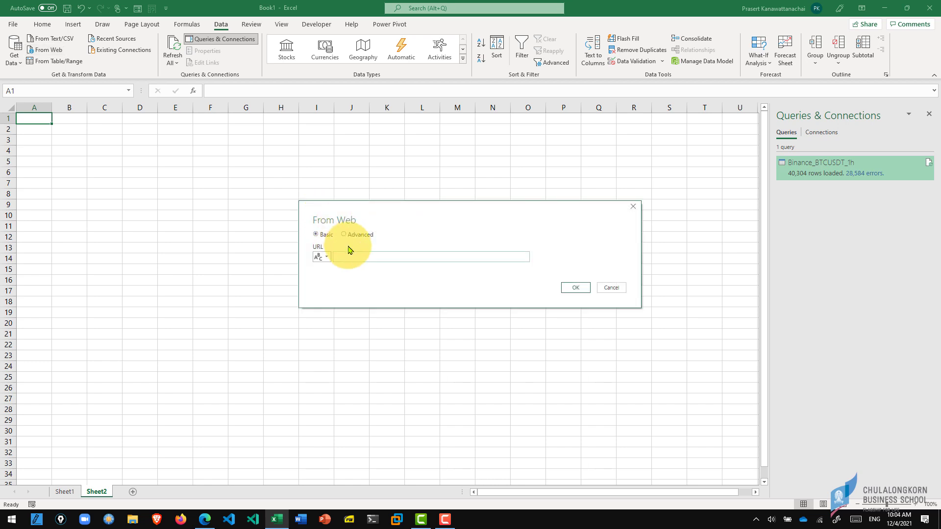
{"action": "key", "text": "ctrl+v"}
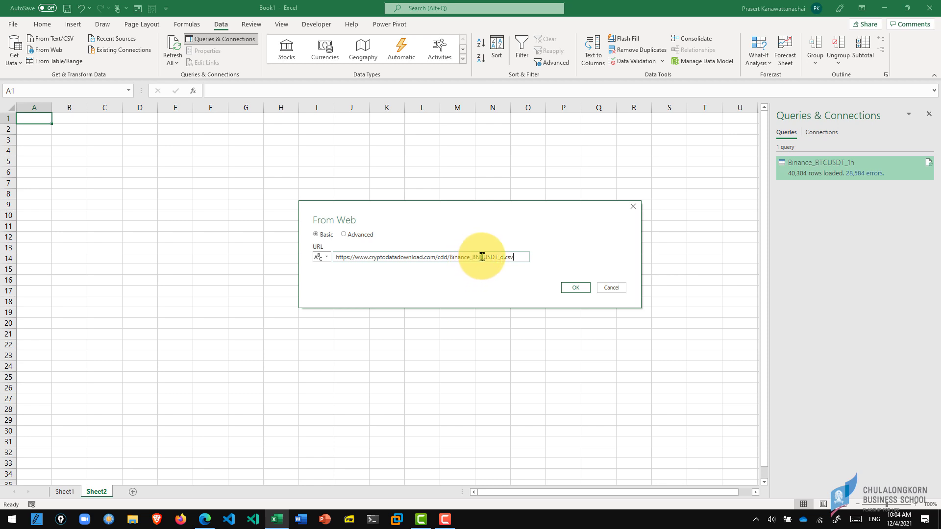
{"action": "left_click", "coordinate": [576, 289]}
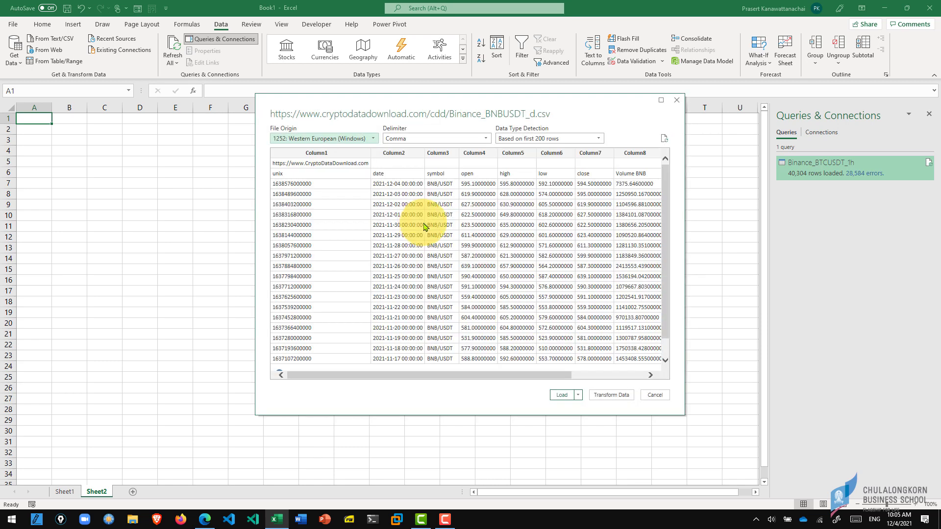
{"action": "left_click", "coordinate": [612, 401]}
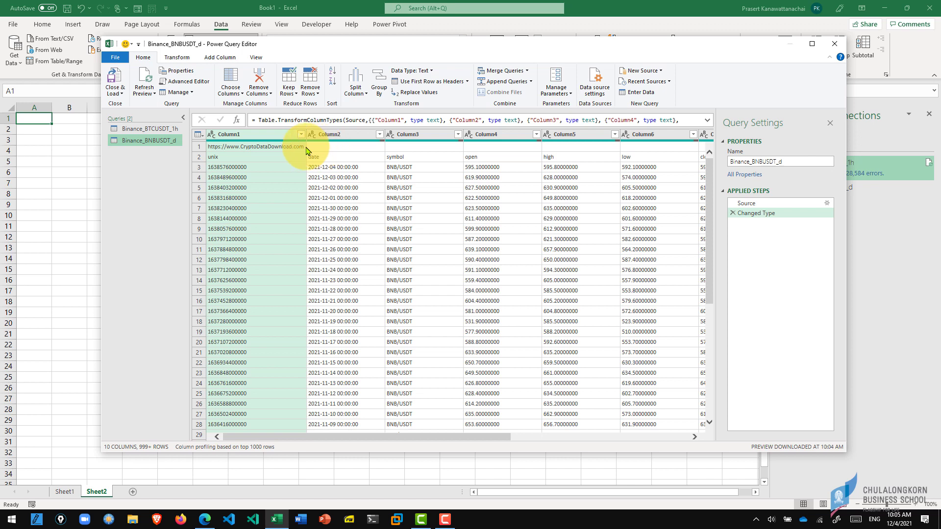
Remove the top 1 row (the website URL line) from the BNB/USDT query.
{"action": "left_click", "coordinate": [309, 96]}
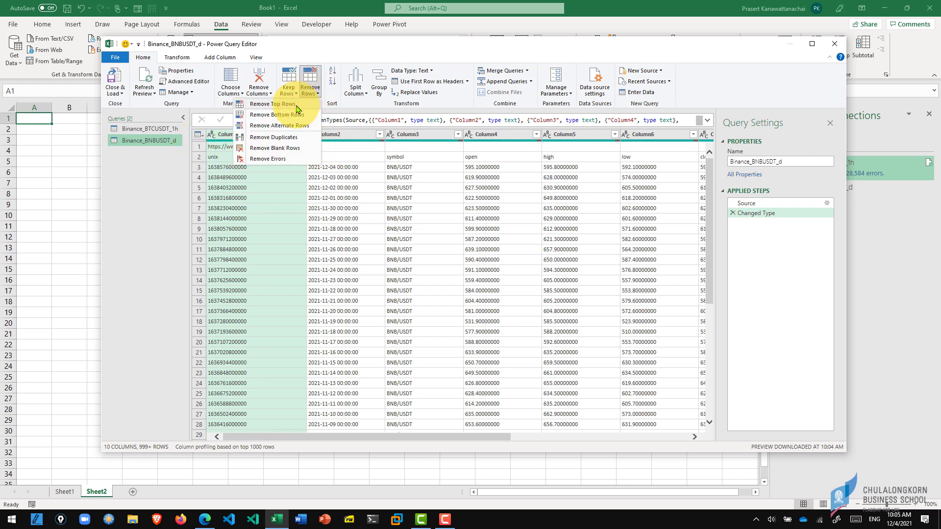
{"action": "left_click", "coordinate": [297, 105]}
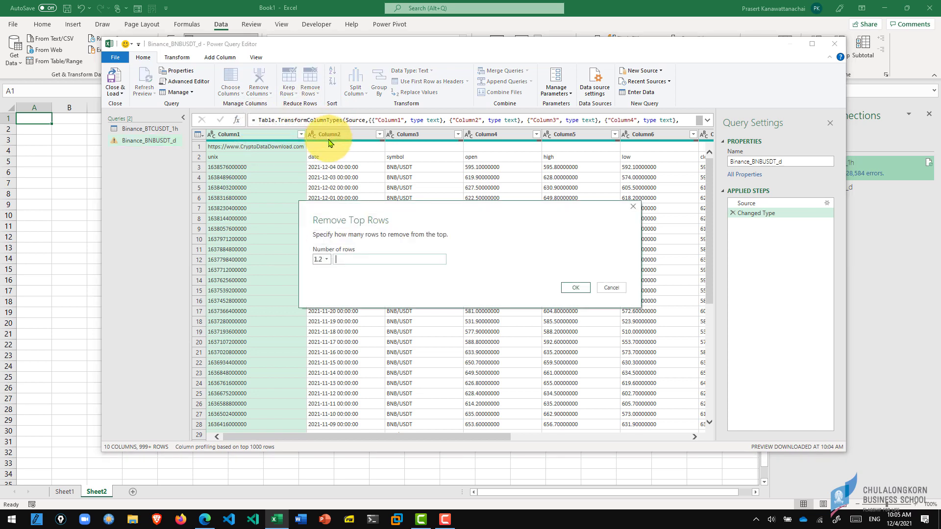
{"action": "type", "text": "1"}
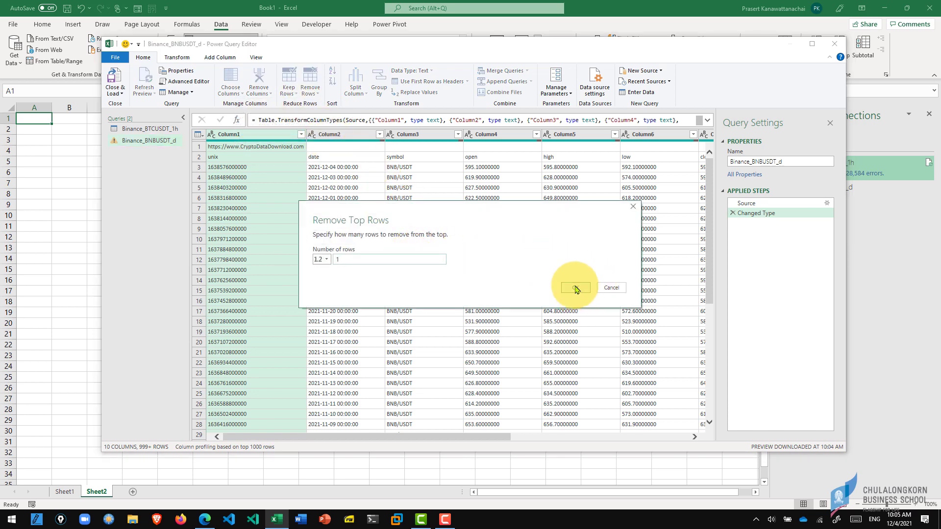
{"action": "left_click", "coordinate": [576, 288]}
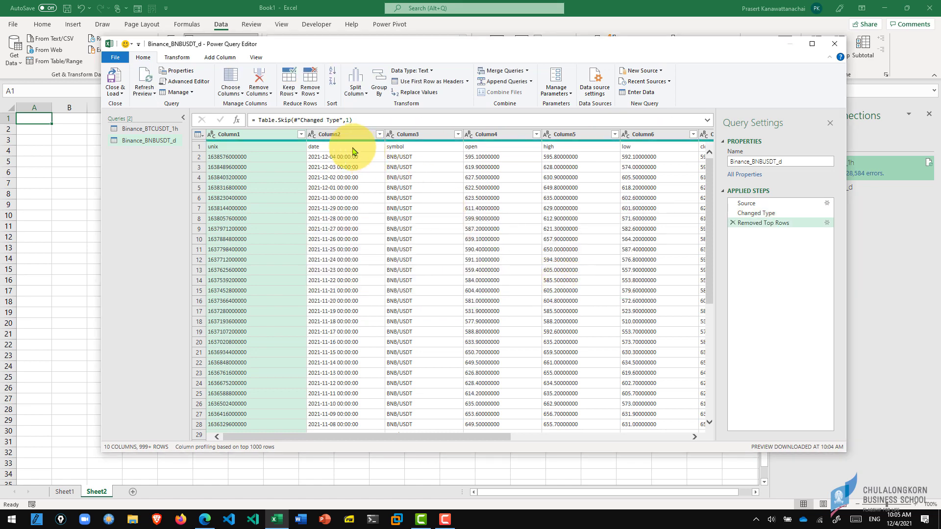
Promote the first row to headers, giving unix, date and price columns.
{"action": "left_click", "coordinate": [343, 146]}
{"action": "left_click", "coordinate": [201, 147]}
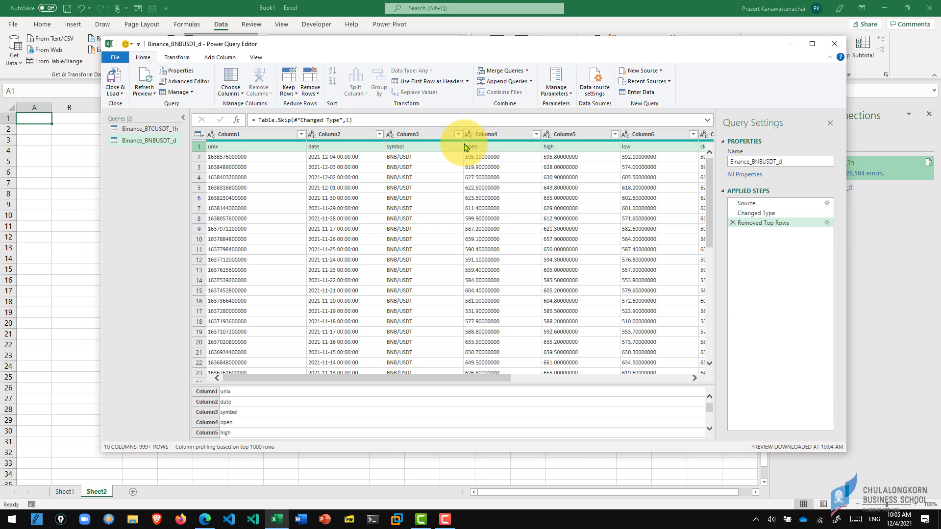
{"action": "left_click", "coordinate": [438, 82]}
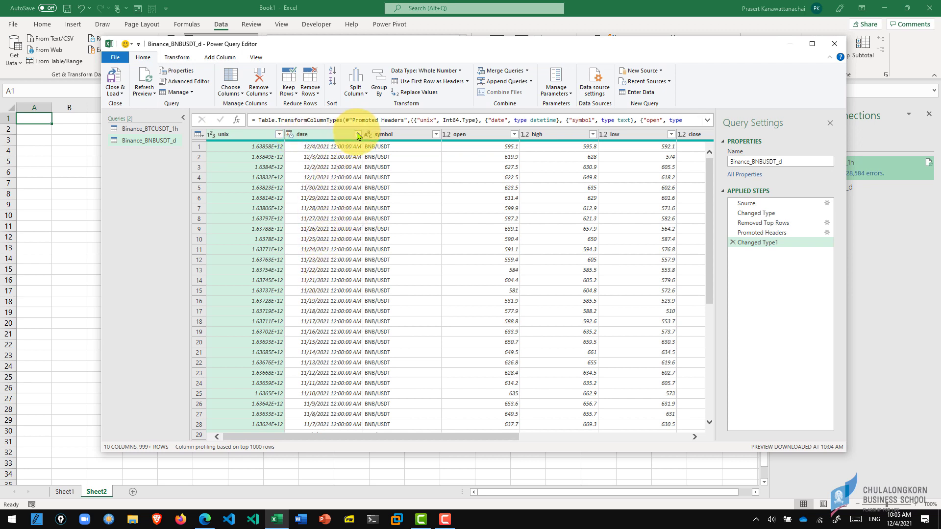
Sort the date column ascending so rows start at 12/18/2017, then scan the preview to verify.
{"action": "left_click", "coordinate": [358, 135]}
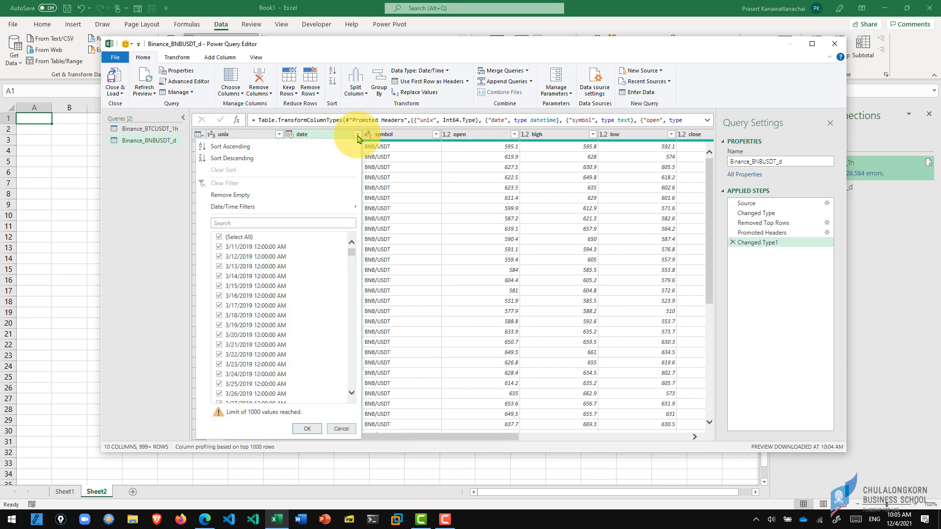
{"action": "left_click", "coordinate": [329, 147]}
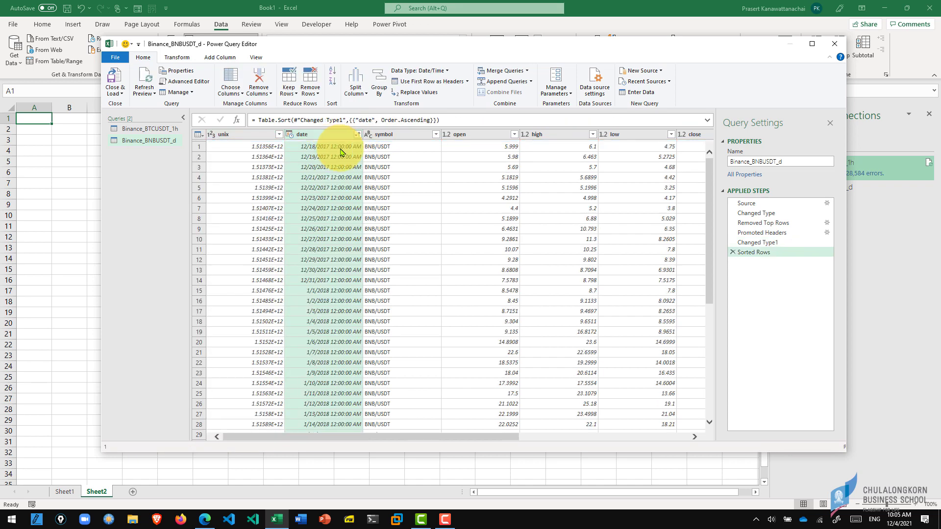
{"action": "left_click", "coordinate": [314, 147]}
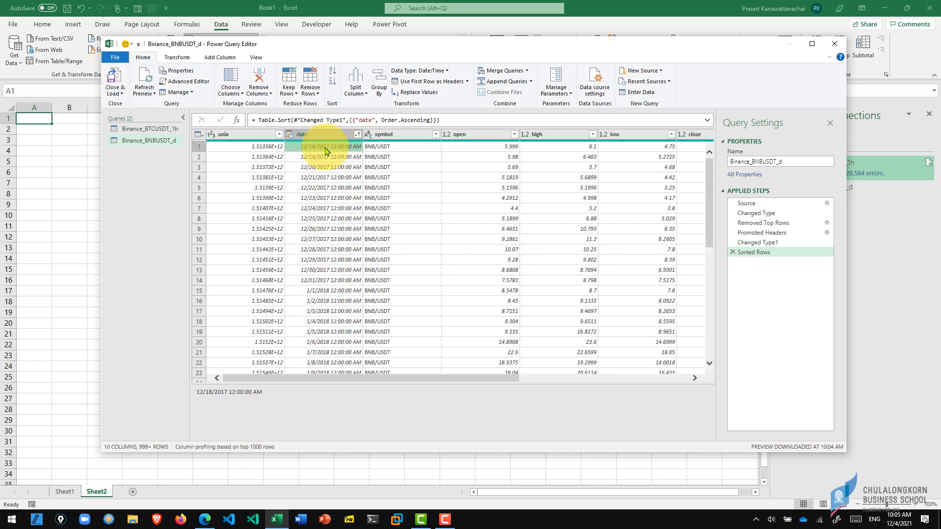
{"action": "scroll", "coordinate": [335, 162], "scroll_direction": "down", "scroll_amount": 10}
{"action": "scroll", "coordinate": [335, 162], "scroll_direction": "down", "scroll_amount": 10}
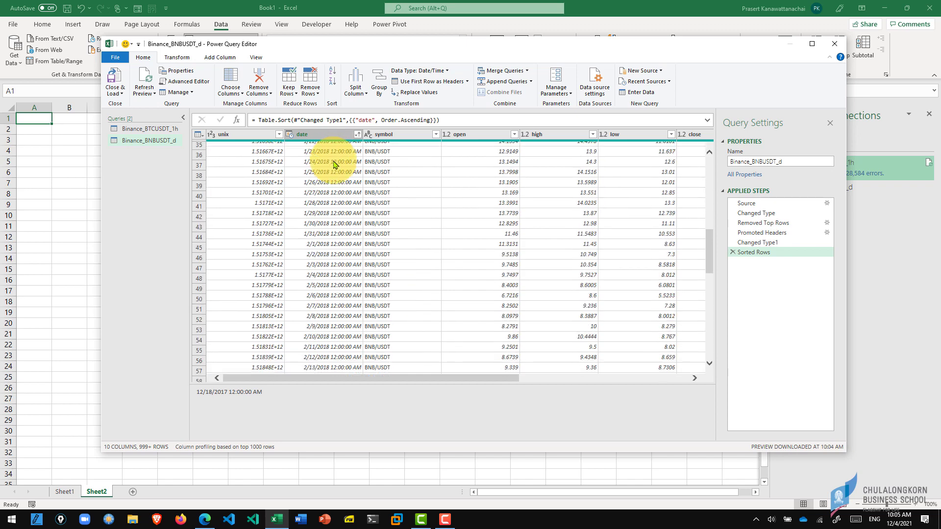
{"action": "scroll", "coordinate": [335, 163], "scroll_direction": "down", "scroll_amount": 10}
{"action": "scroll", "coordinate": [335, 164], "scroll_direction": "down", "scroll_amount": 10}
{"action": "scroll", "coordinate": [334, 164], "scroll_direction": "up", "scroll_amount": 3}
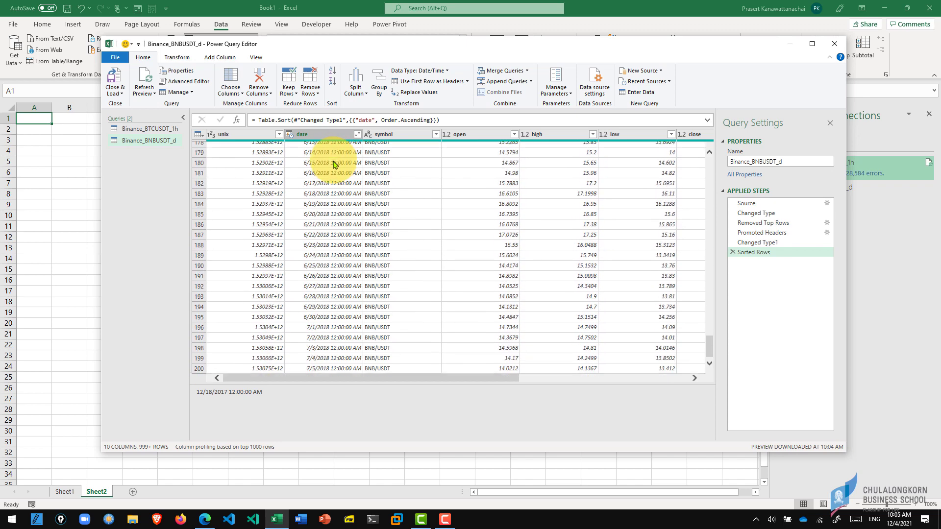
{"action": "scroll", "coordinate": [334, 164], "scroll_direction": "up", "scroll_amount": 2}
{"action": "scroll", "coordinate": [420, 235], "scroll_direction": "up", "scroll_amount": 10}
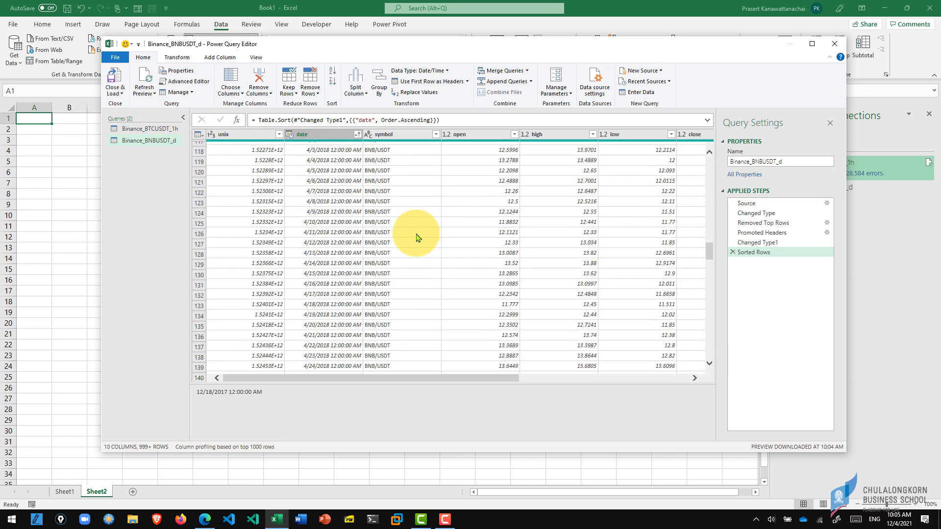
{"action": "scroll", "coordinate": [441, 254], "scroll_direction": "up", "scroll_amount": 5}
{"action": "left_click_drag", "start_coordinate": [509, 380], "coordinate": [686, 378]}
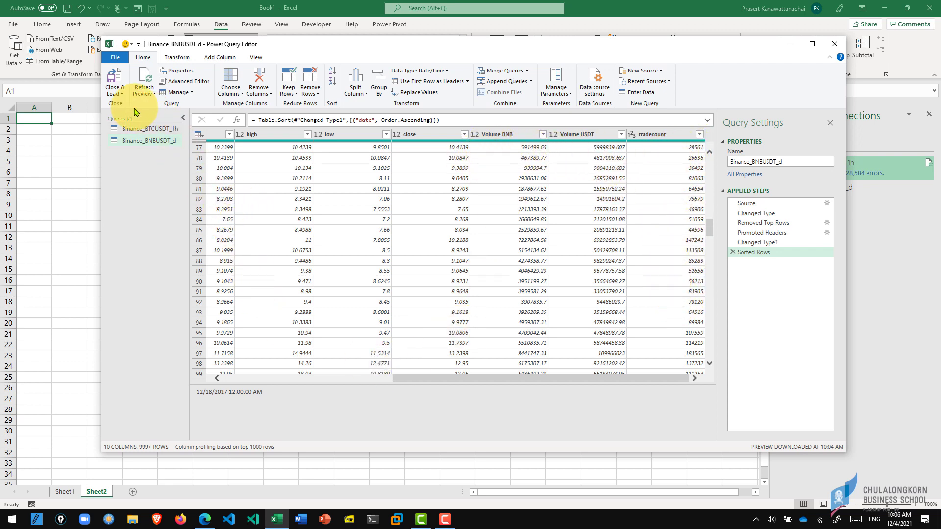
Load the query via Close & Load To as a table on Sheet2 at cell A4.
{"action": "left_click", "coordinate": [114, 90]}
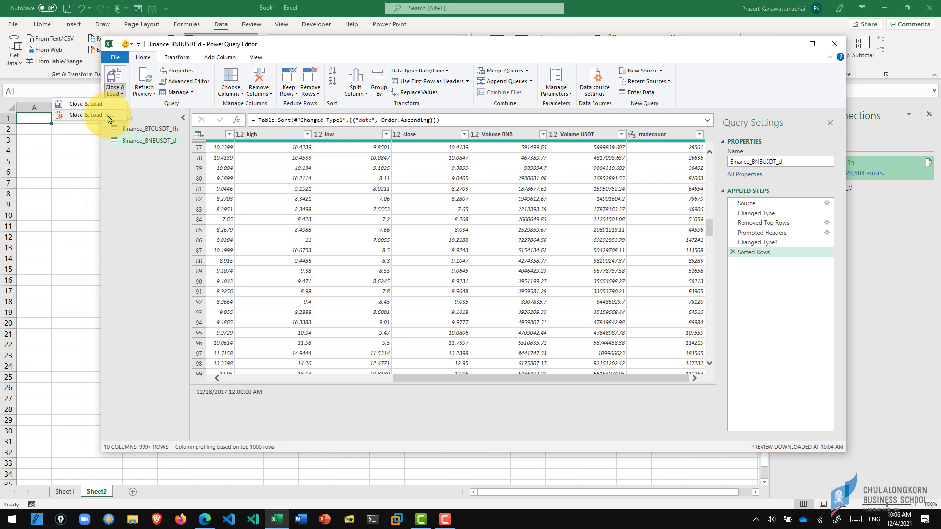
{"action": "left_click", "coordinate": [109, 115]}
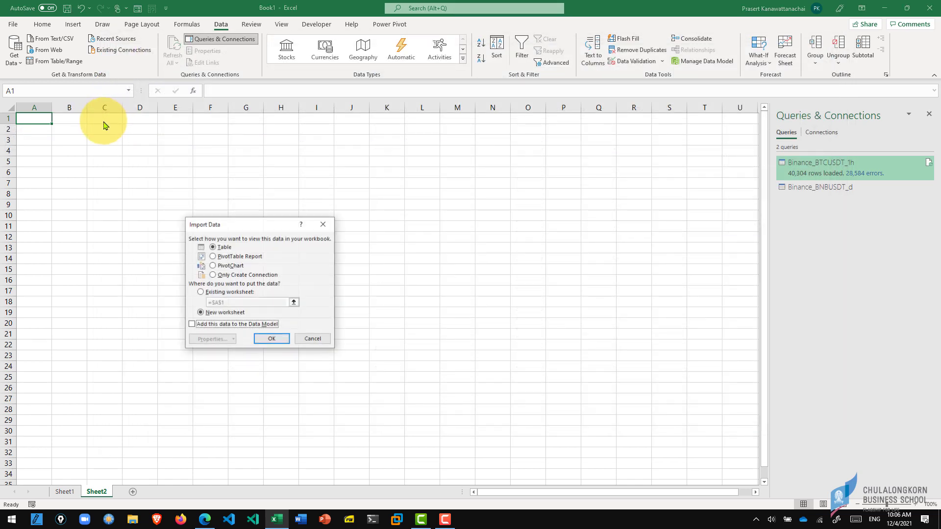
{"action": "left_click", "coordinate": [200, 292]}
{"action": "left_click", "coordinate": [34, 150]}
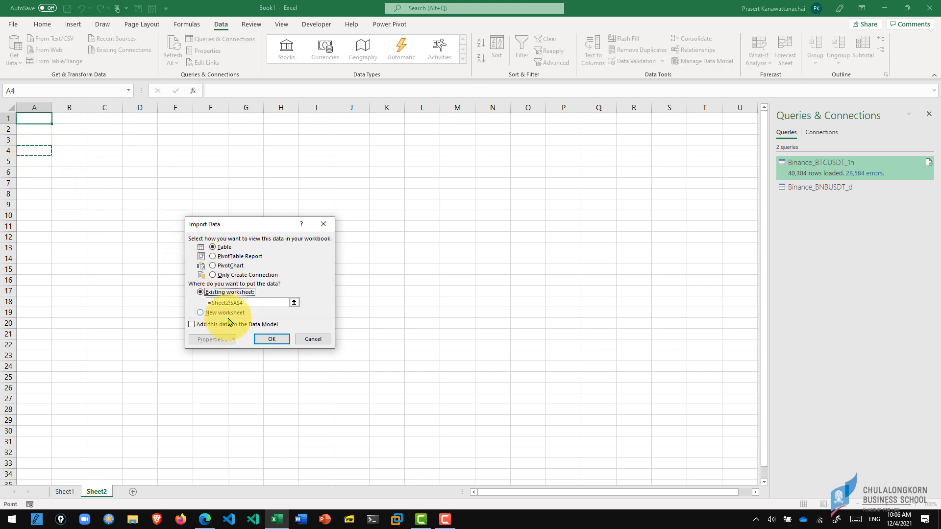
{"action": "left_click", "coordinate": [270, 338]}
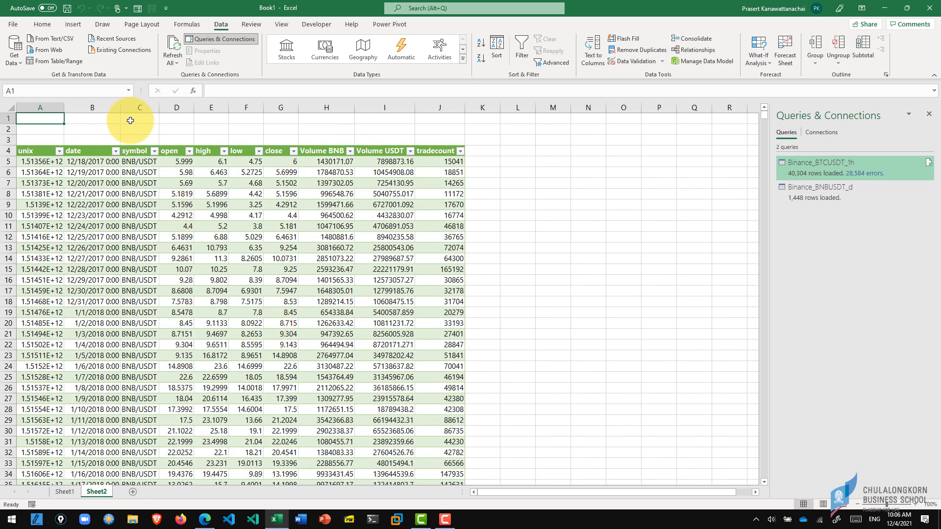
Widen column B on Sheet2 so the BNB/USDT dates show in full.
{"action": "left_click", "coordinate": [92, 151]}
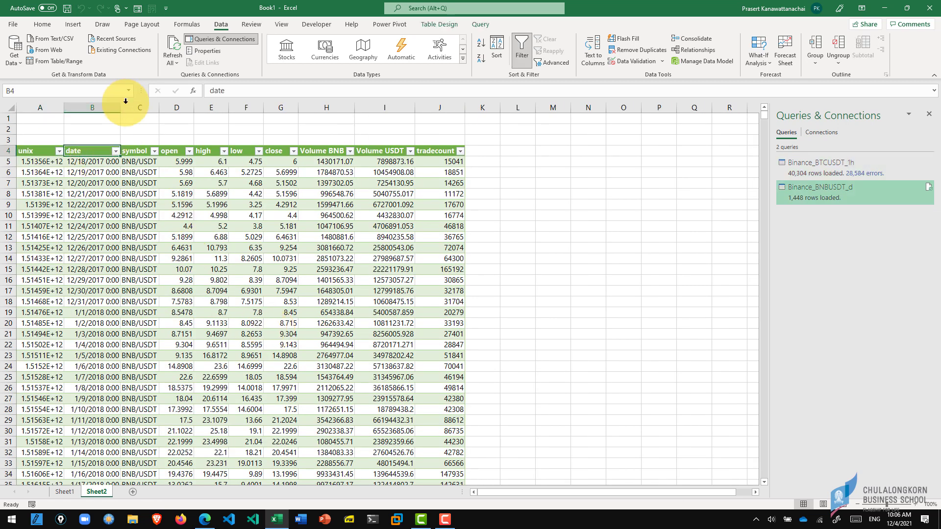
{"action": "left_click_drag", "start_coordinate": [118, 108], "coordinate": [135, 108]}
{"action": "left_click", "coordinate": [88, 161]}
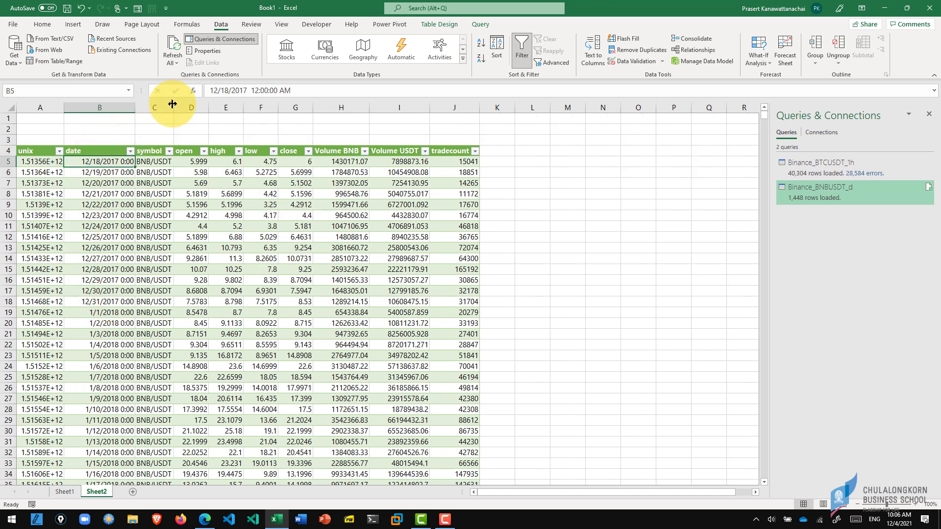
{"action": "left_click", "coordinate": [147, 162]}
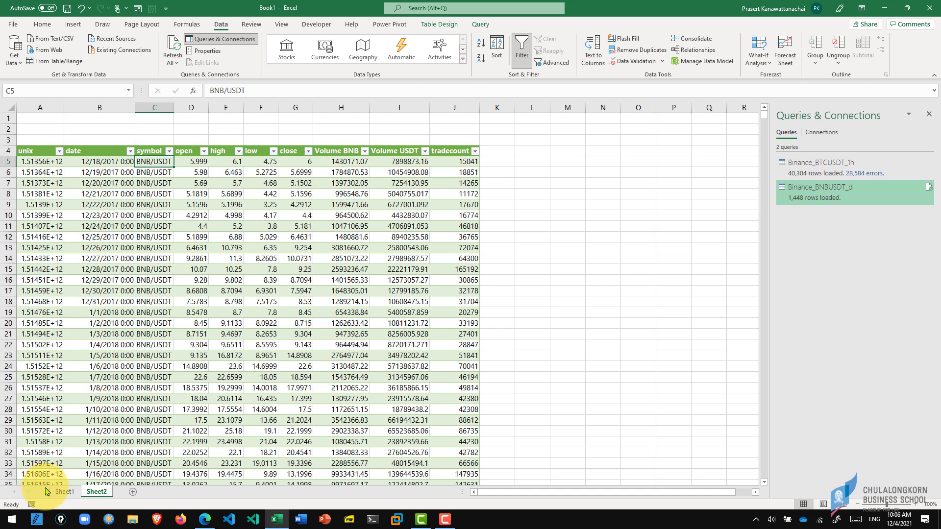
Compare with Sheet1's hourly BTC dates, then jump to Sheet2's last row, 1452 (12/4/2021).
{"action": "left_click", "coordinate": [62, 492]}
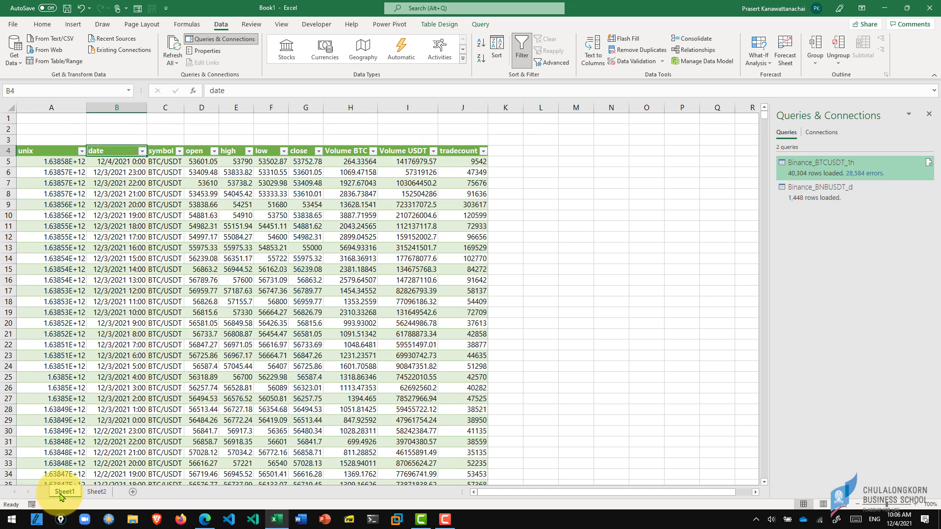
{"action": "left_click", "coordinate": [118, 172]}
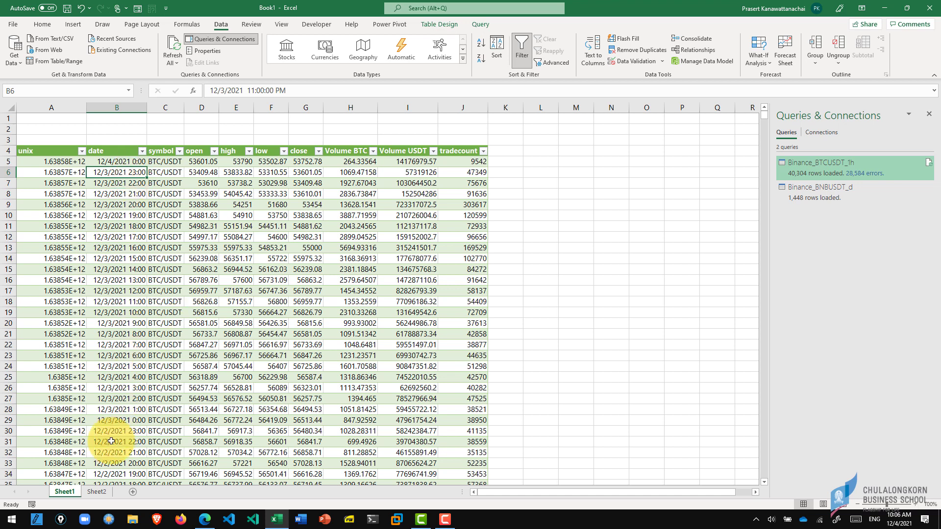
{"action": "left_click", "coordinate": [98, 494]}
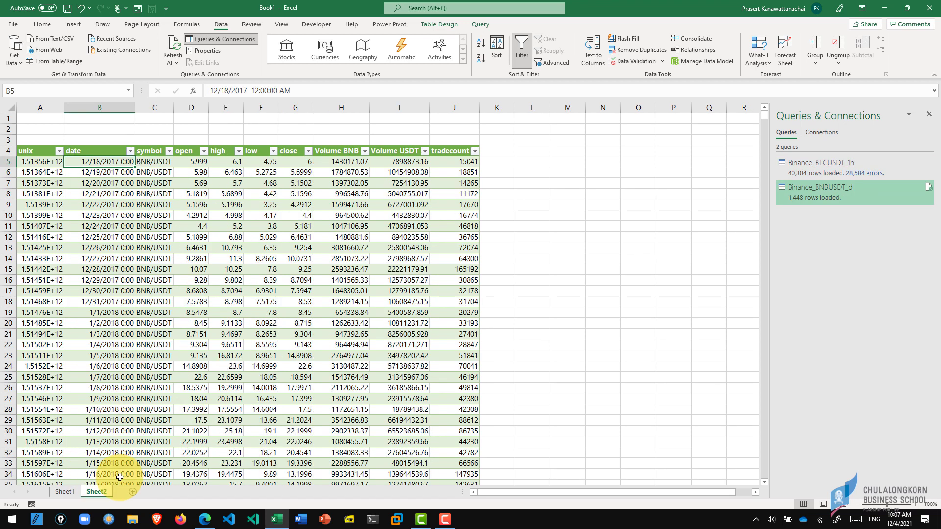
{"action": "key", "text": "ctrl+Down"}
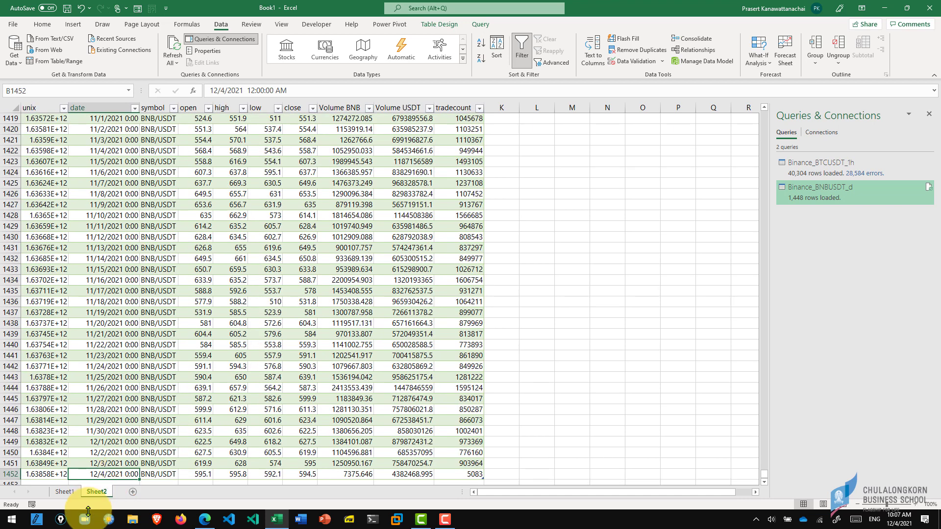